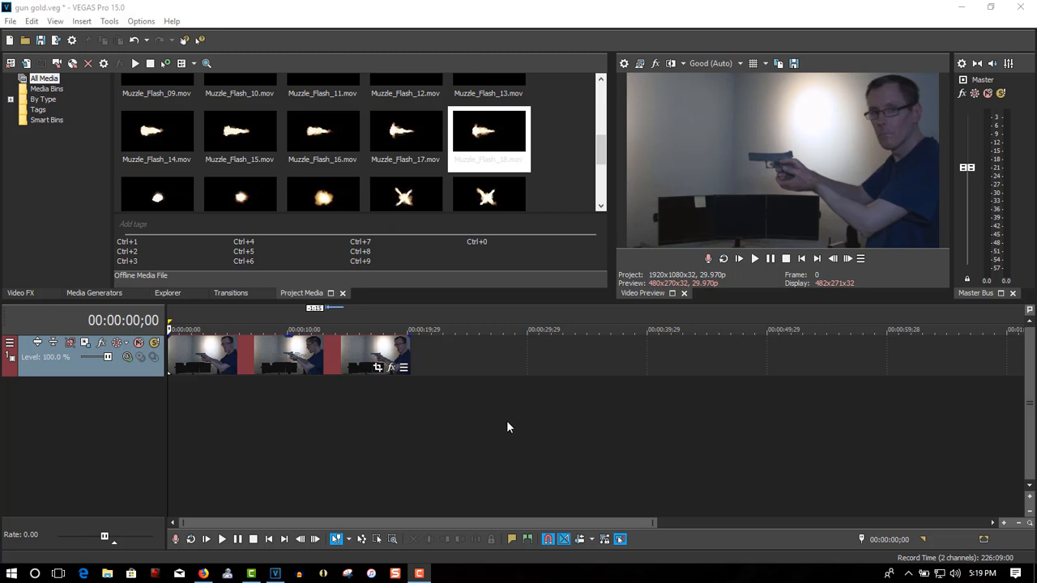
Insert a new video track above the gun footage and select the Muzzle_Flash_18.mov clip in the project media.
right_click(463, 363)
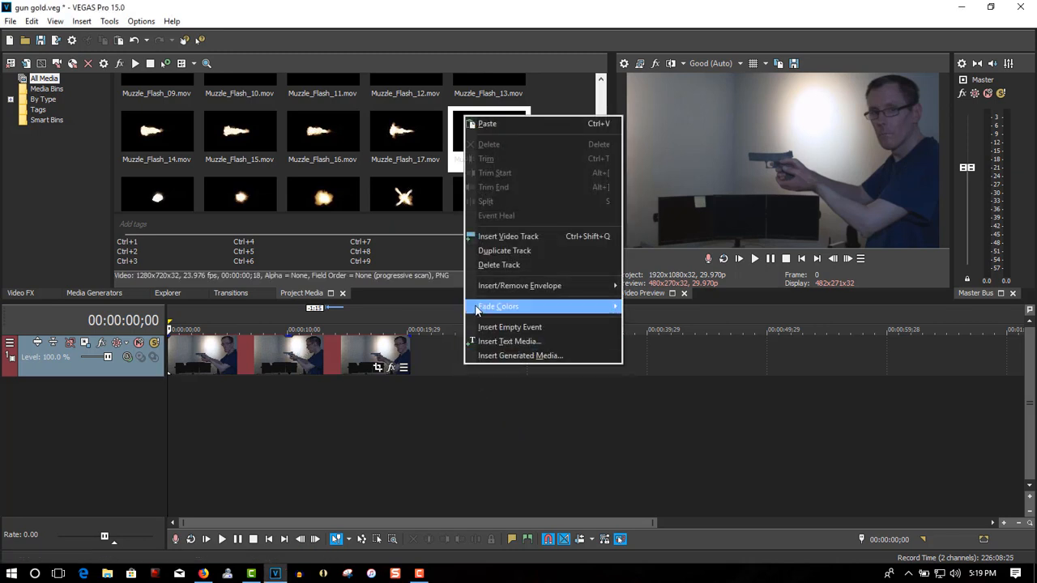
click(483, 236)
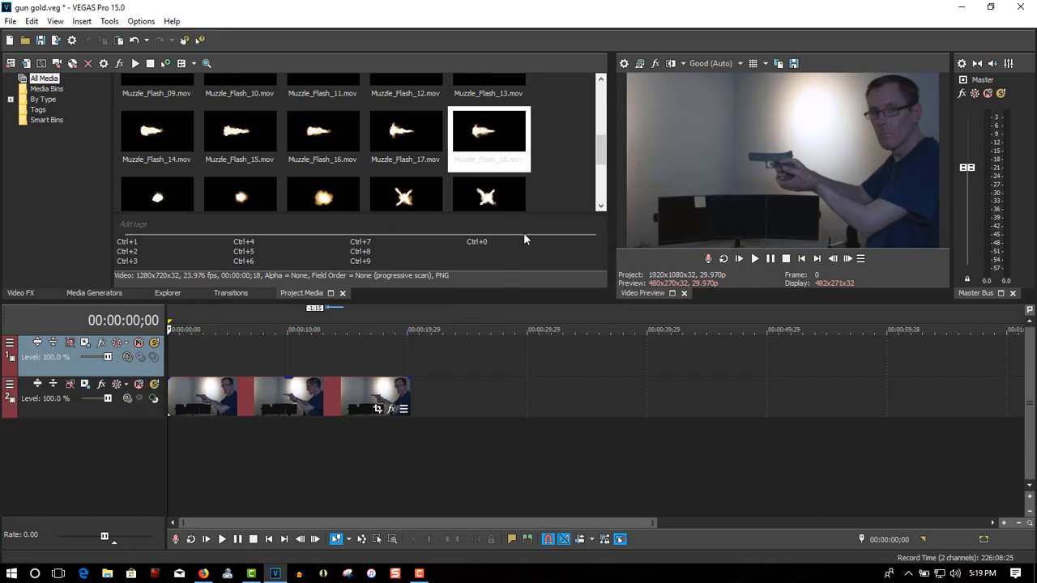
click(488, 139)
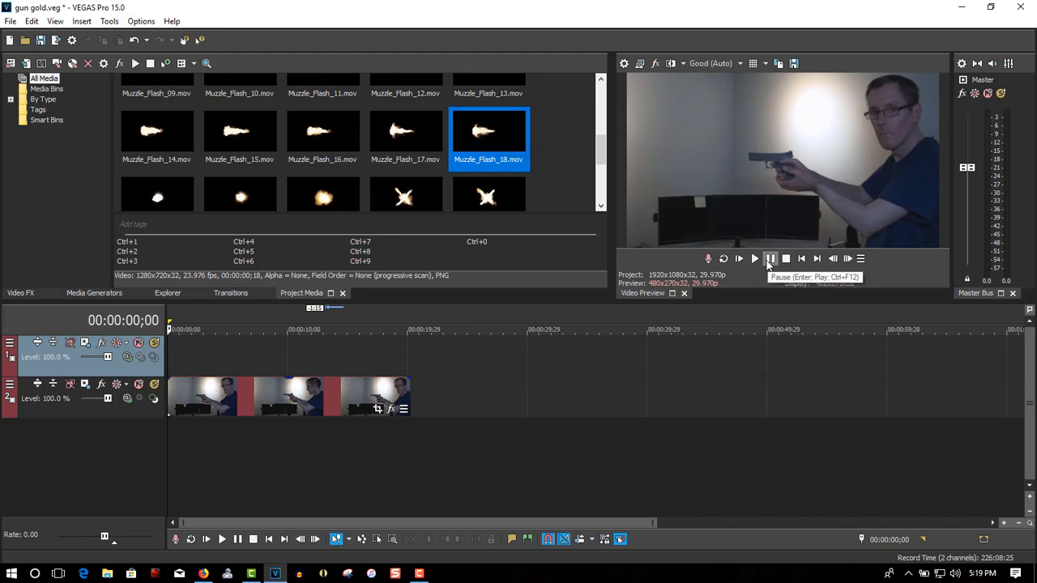
Play the footage to find the first gunshot and place a marker just before the recoil at 00:00:04;26.
scroll(668, 332, up, 2)
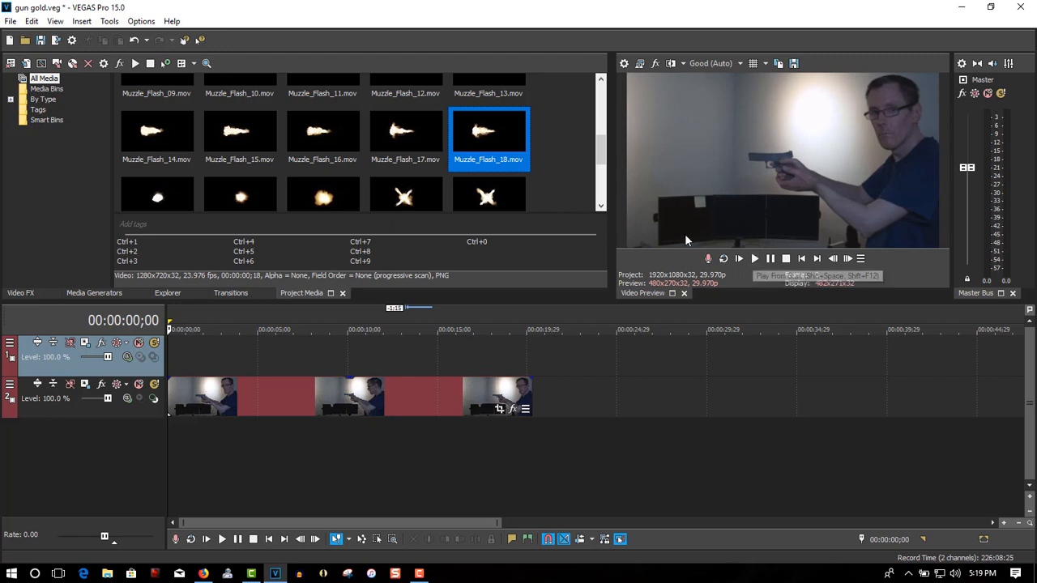
click(754, 259)
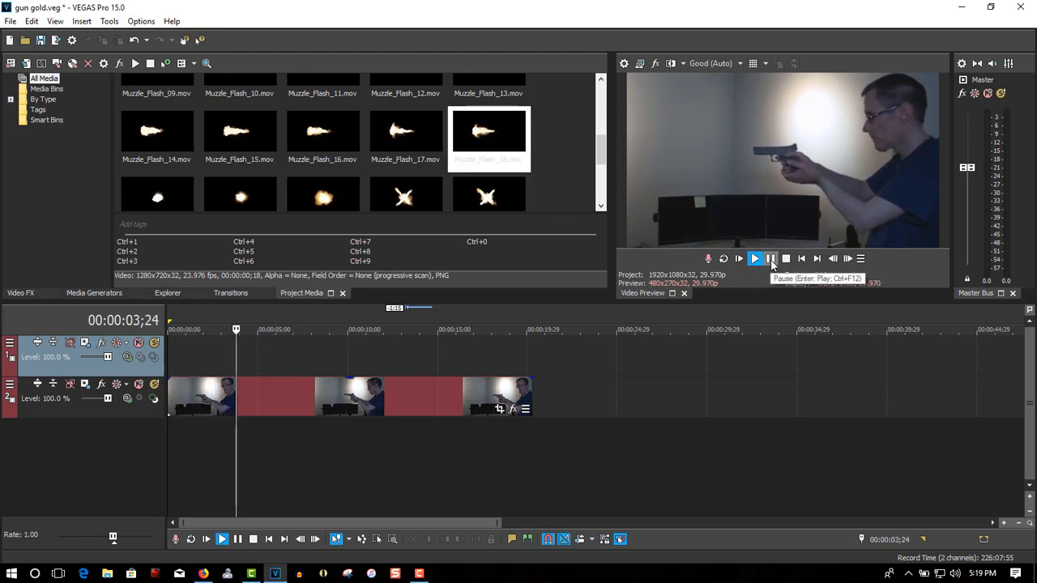
click(770, 260)
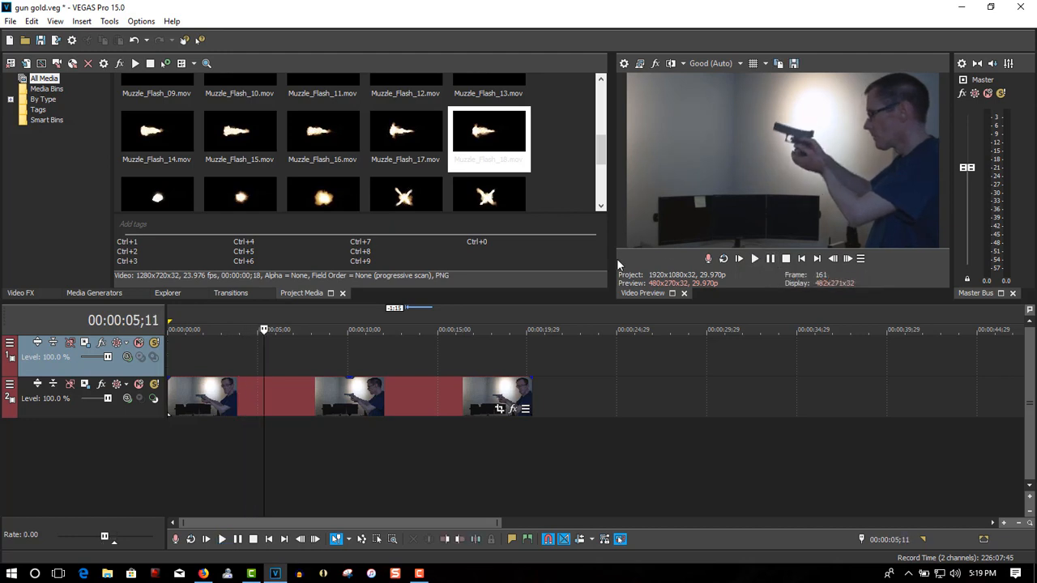
click(754, 259)
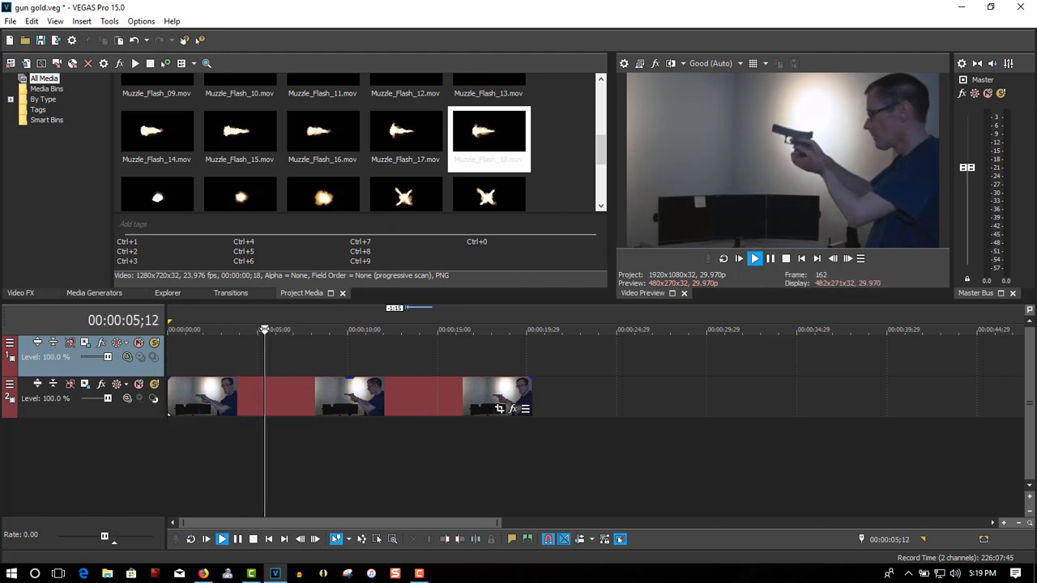
drag(264, 329, 254, 330)
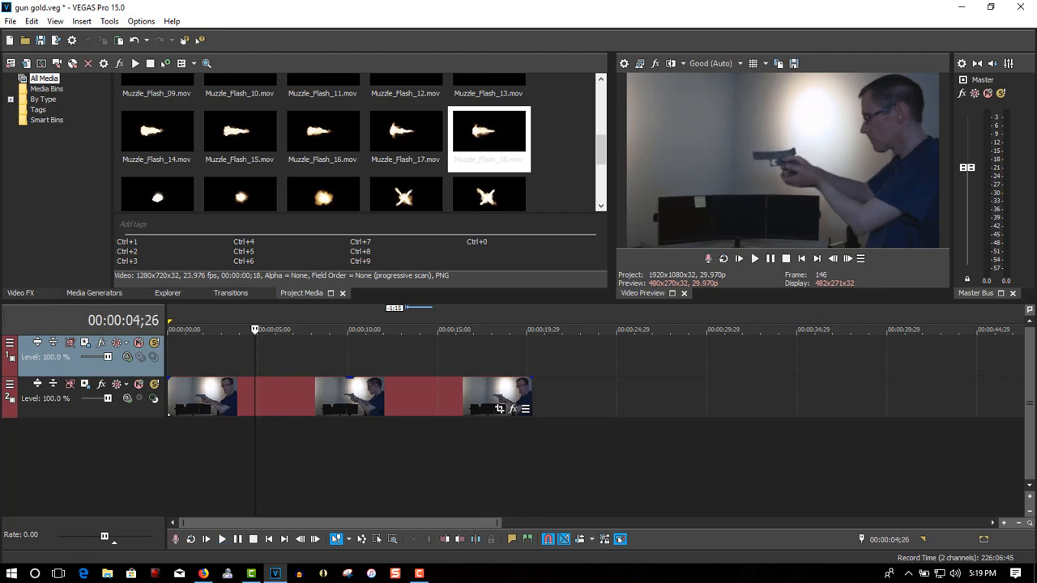
key(m)
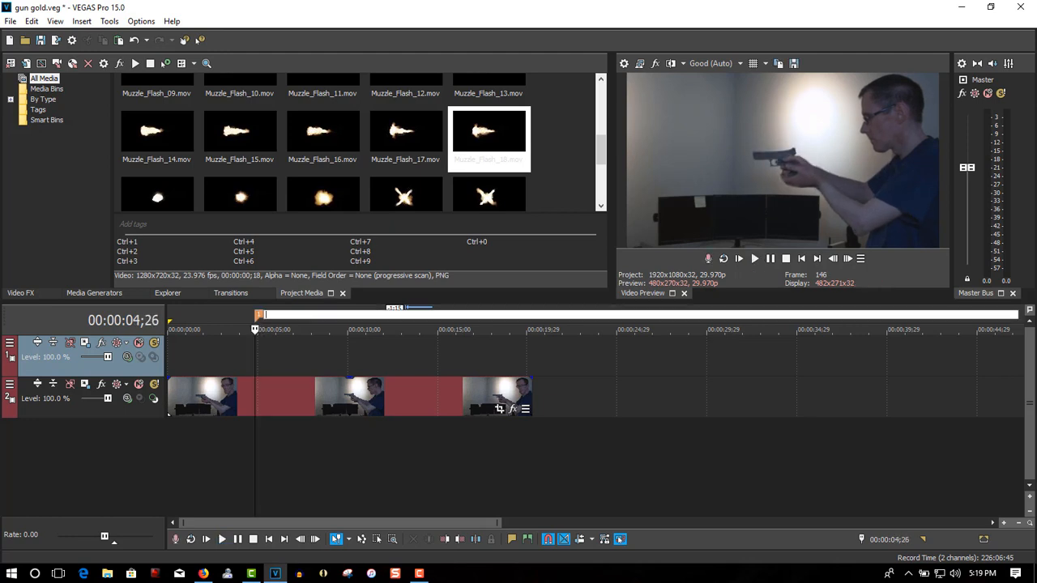
Play on to the second gunshot and place a marker just before its recoil at 00:00:07;13.
click(754, 258)
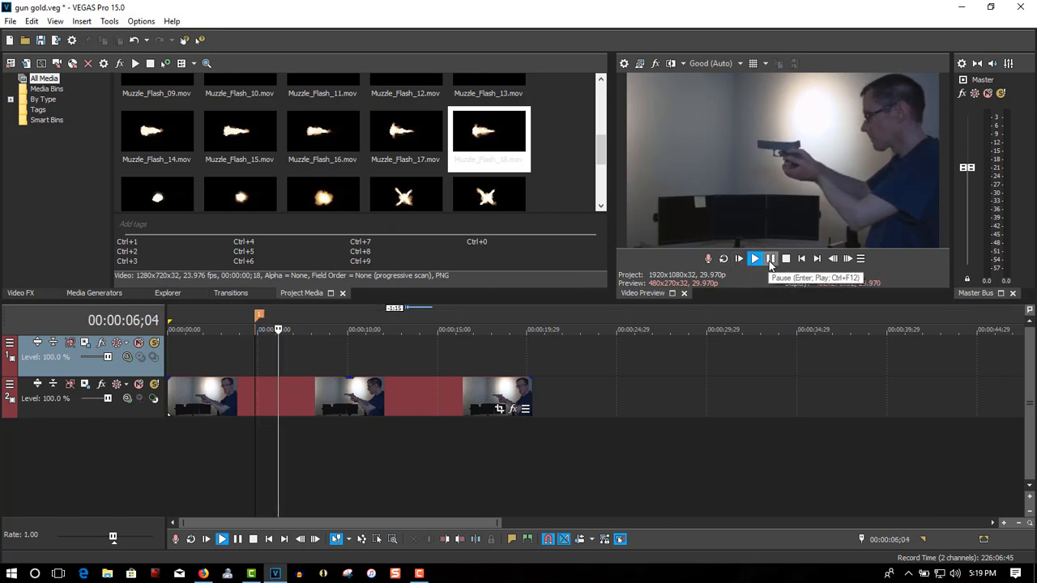
click(770, 259)
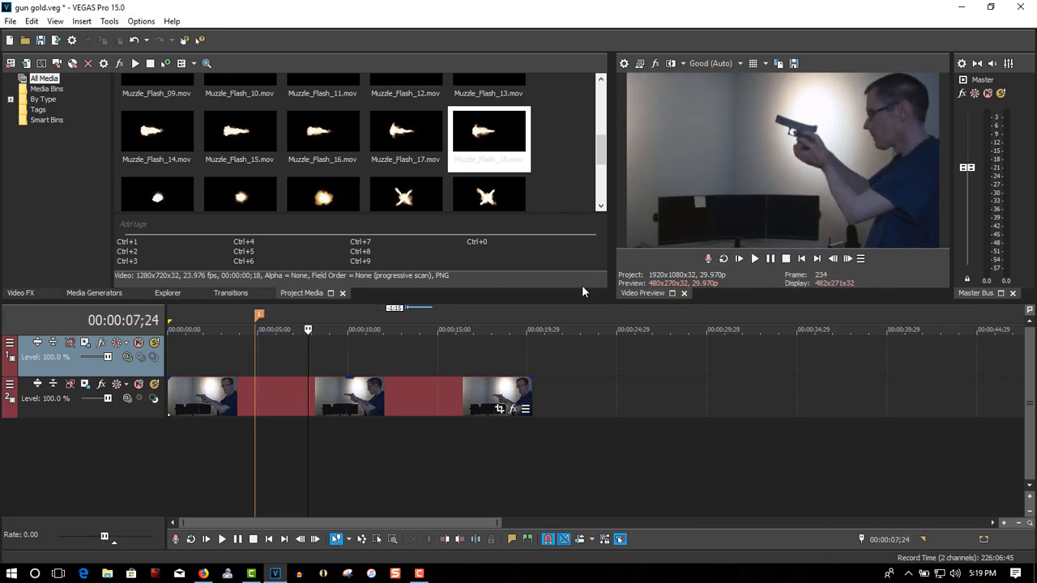
key(j)
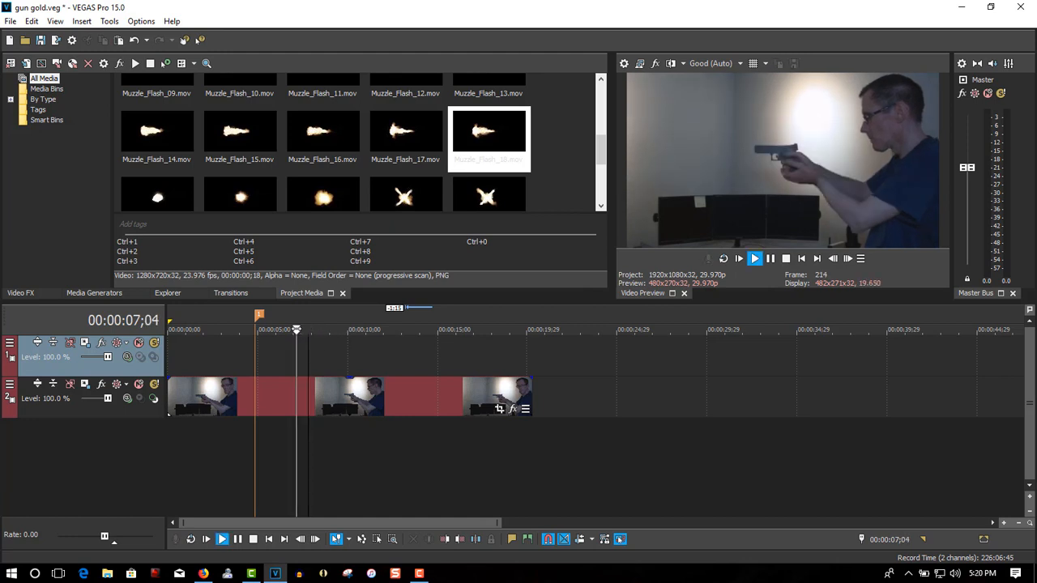
key(l)
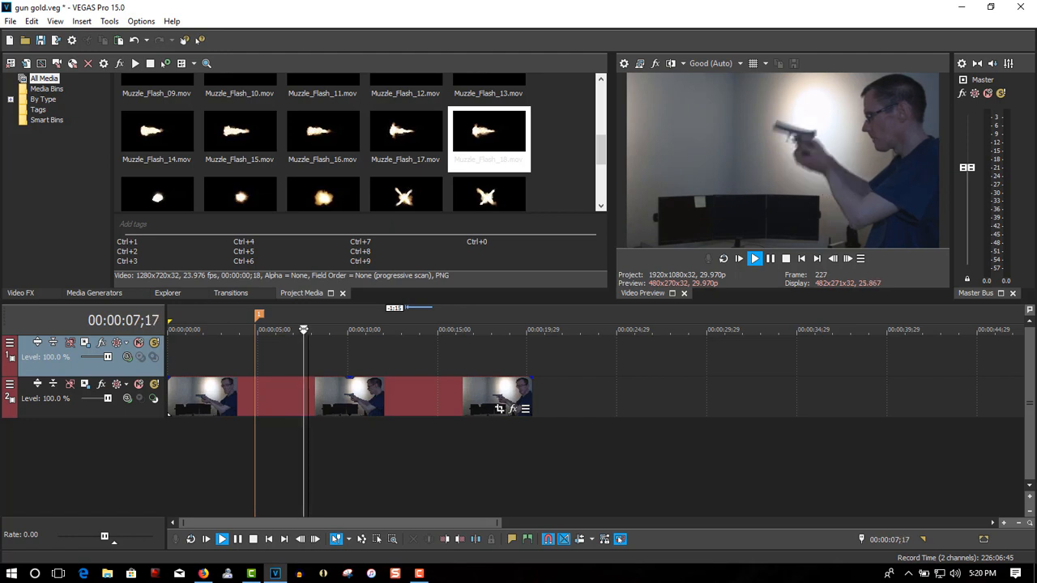
key(k)
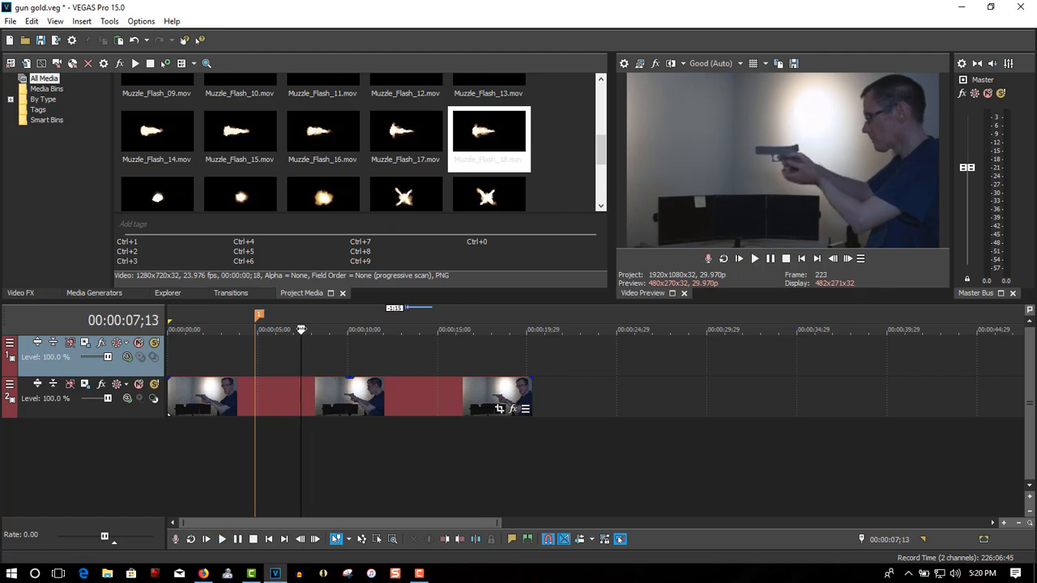
key(m)
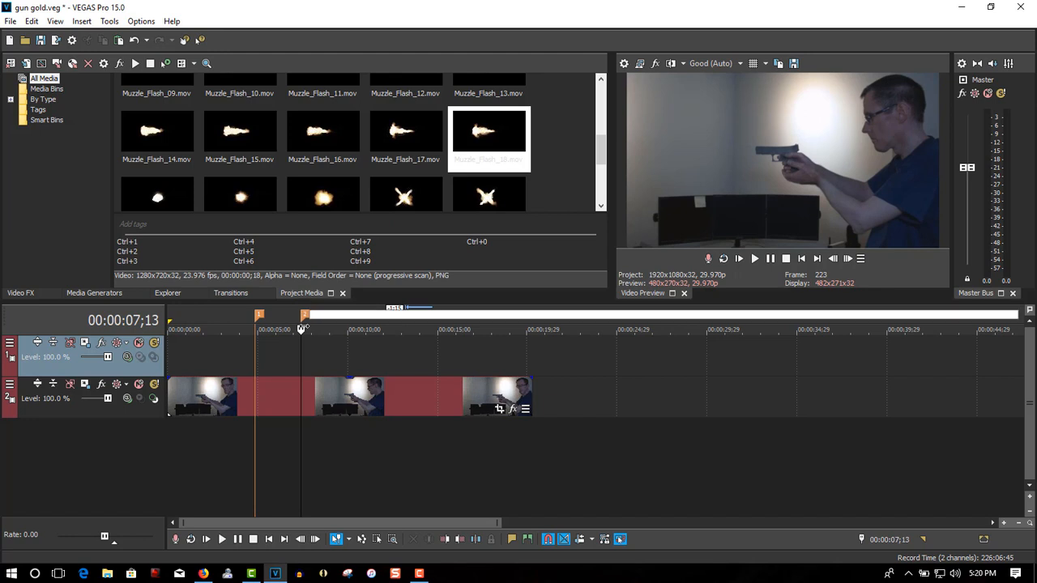
Play on to the third gunshot and place a marker just before its recoil at 00:00:10;02.
click(754, 259)
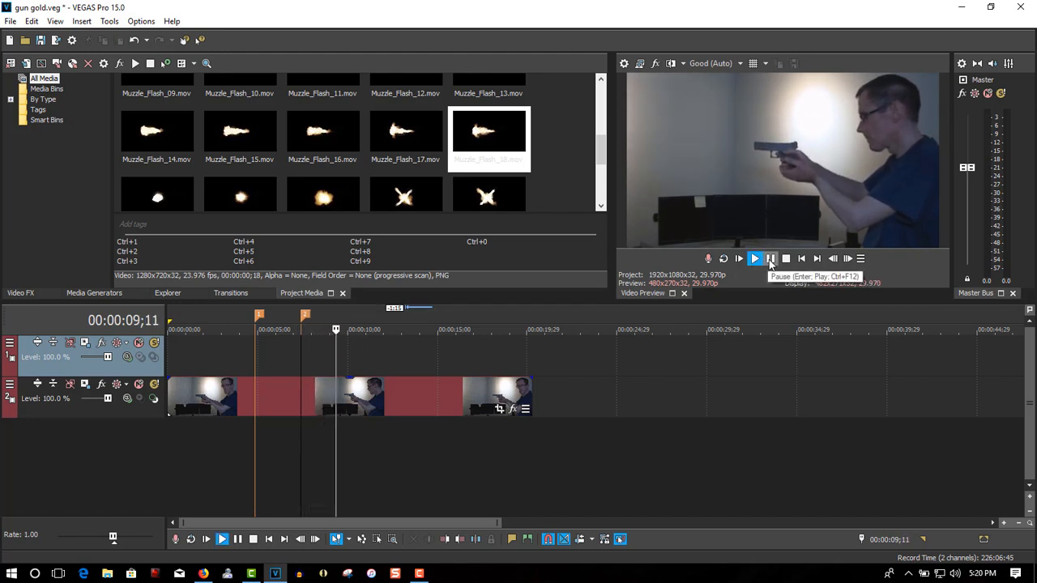
click(771, 259)
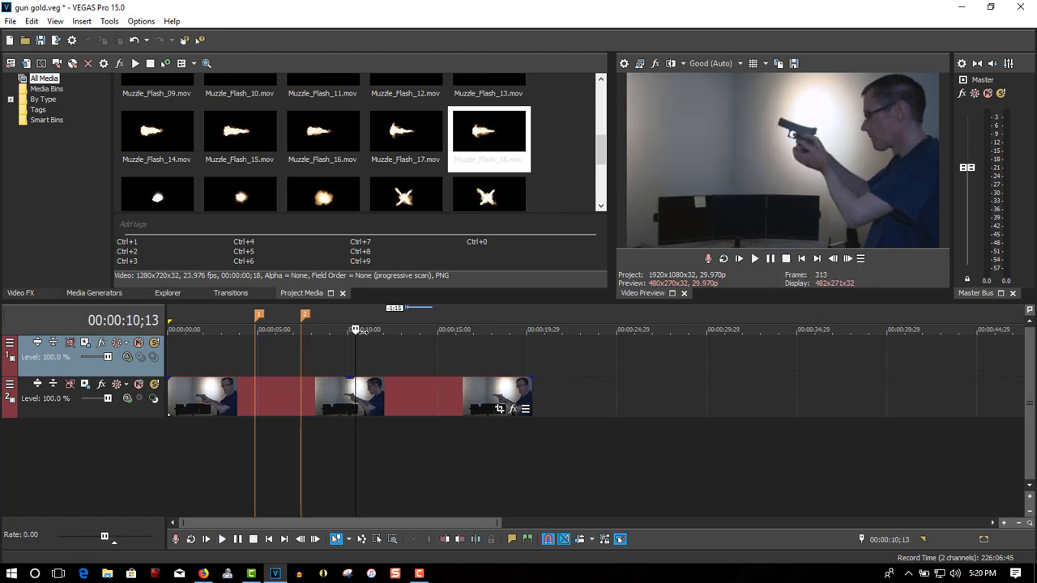
mouse_move(356, 331)
mouse_down()
mouse_move(335, 331)
mouse_move(346, 331)
mouse_up()
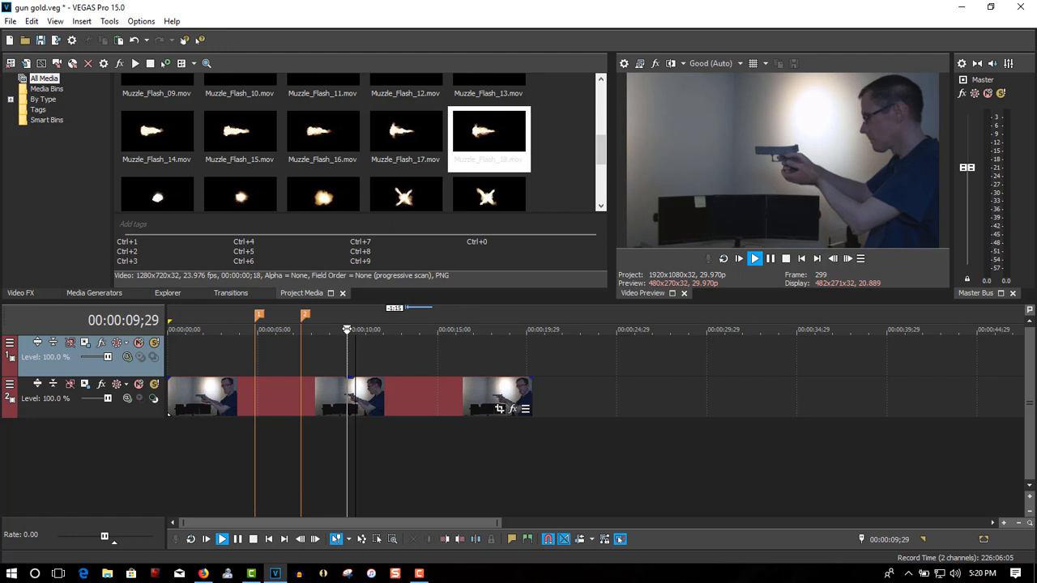
drag(347, 330, 349, 330)
key(m)
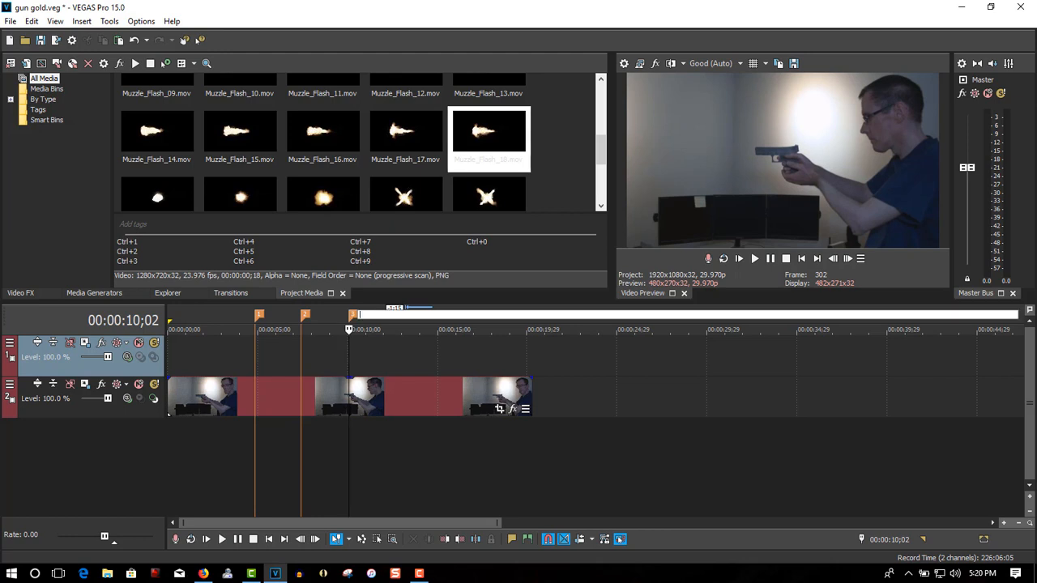
Play on to the fourth gunshot and place a marker just before its recoil at 00:00:13;05.
click(755, 260)
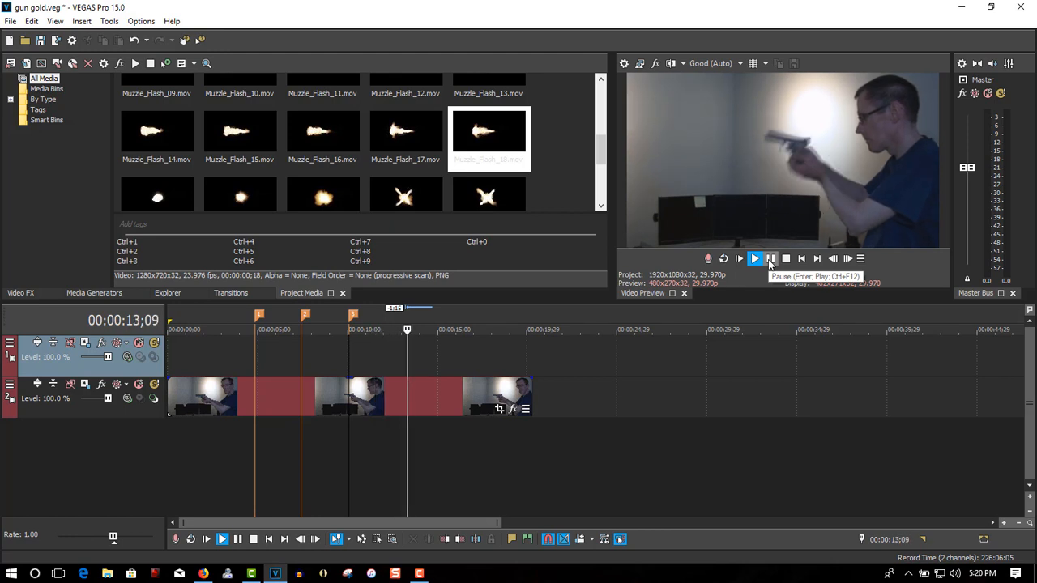
click(771, 259)
drag(412, 330, 404, 330)
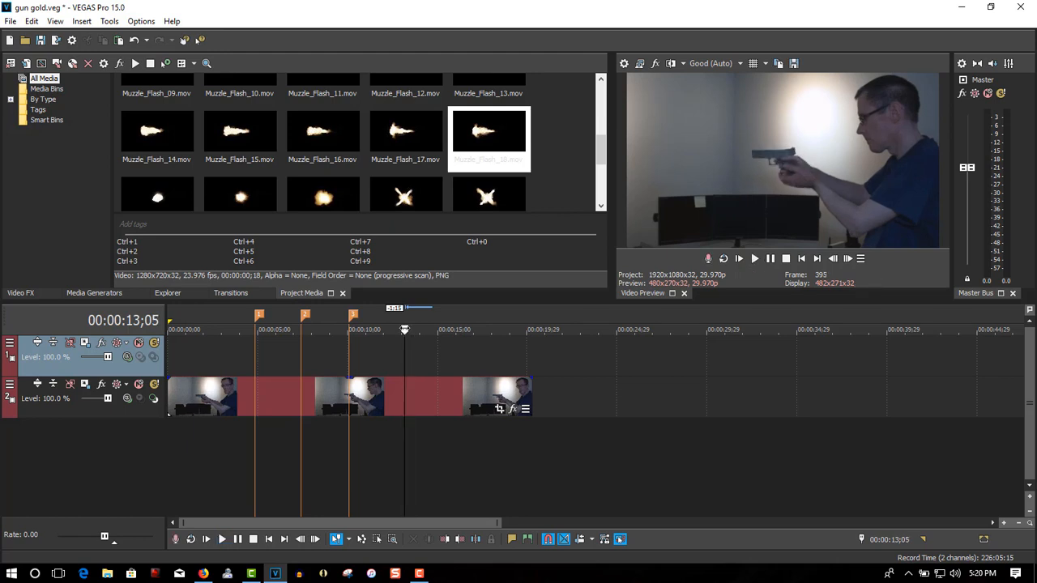
key(ctrl+r)
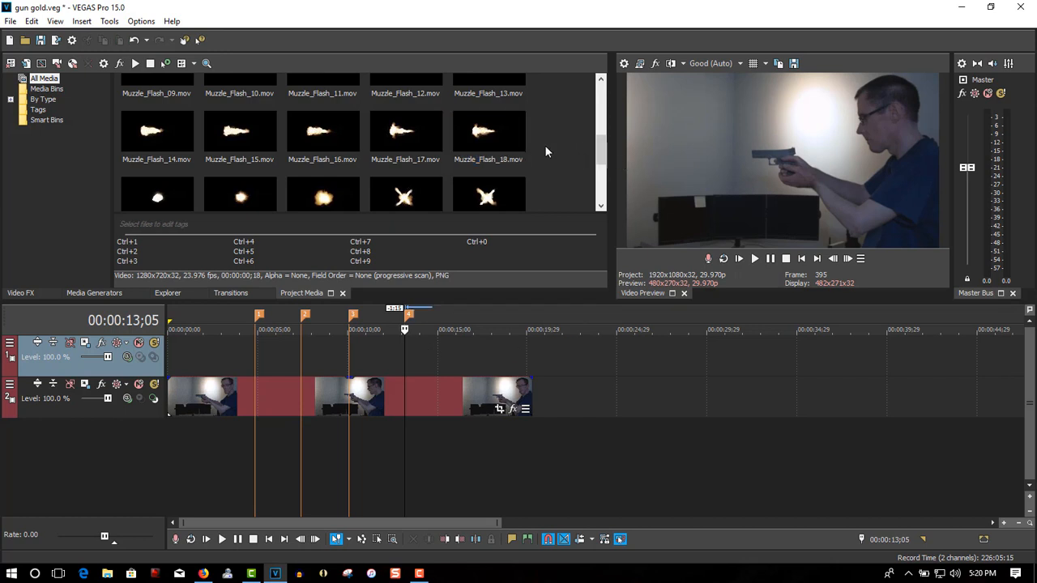
Place Muzzle_Flash_18.mov on the empty upper track so that it starts at the first marker.
click(487, 138)
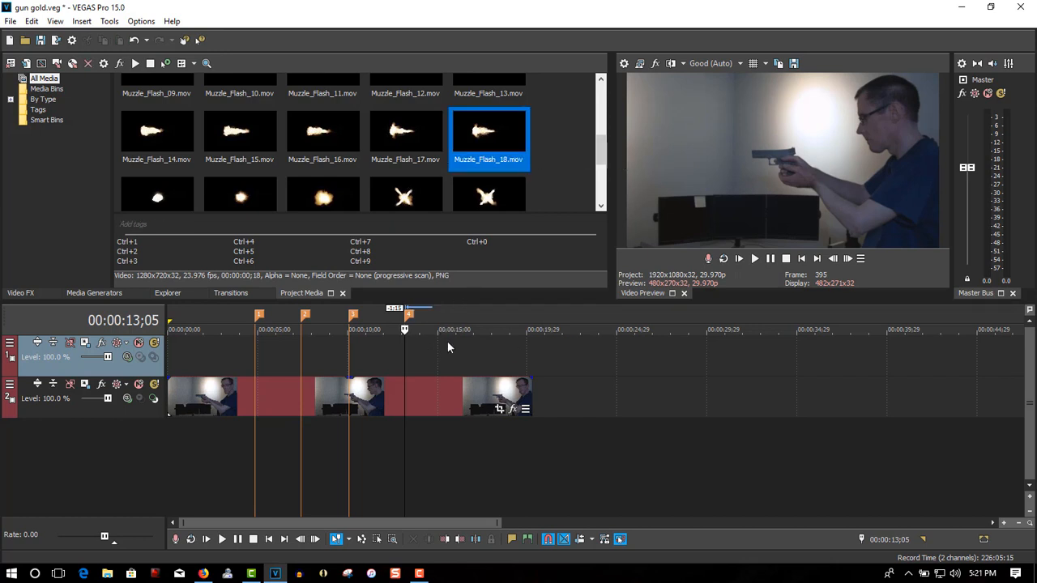
scroll(447, 347, up, 3)
drag(301, 520, 278, 519)
drag(483, 139, 476, 166)
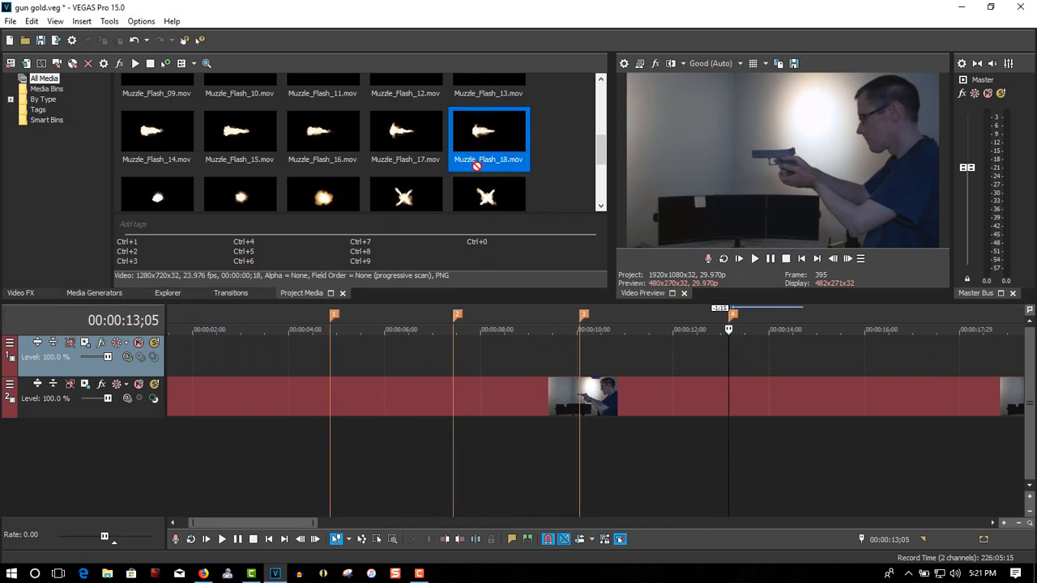
mouse_move(370, 316)
mouse_down()
mouse_move(357, 348)
mouse_move(337, 356)
mouse_up()
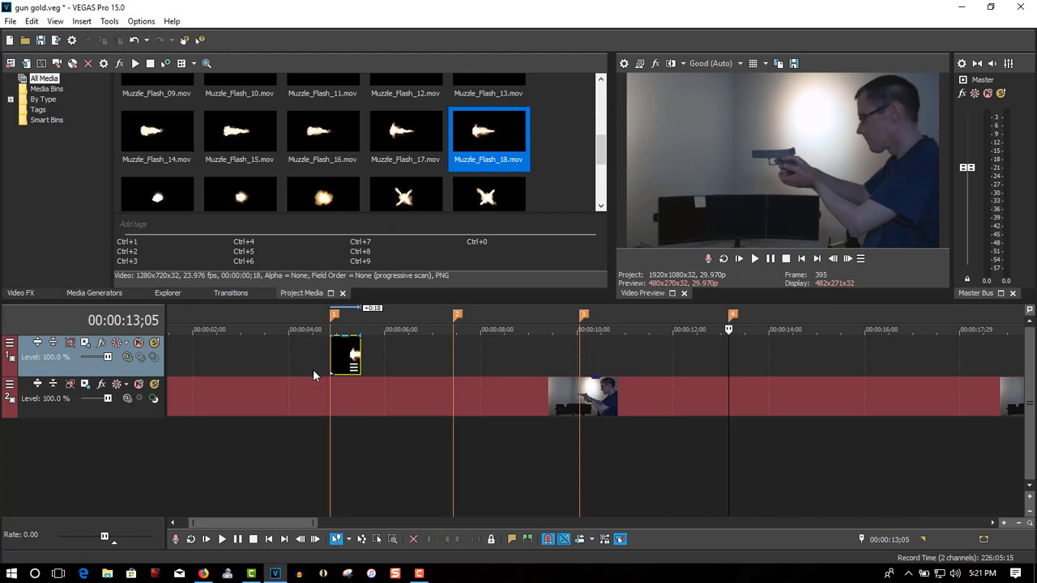
Open Track Motion for the muzzle flash track and set the track's compositing mode to Add.
click(84, 343)
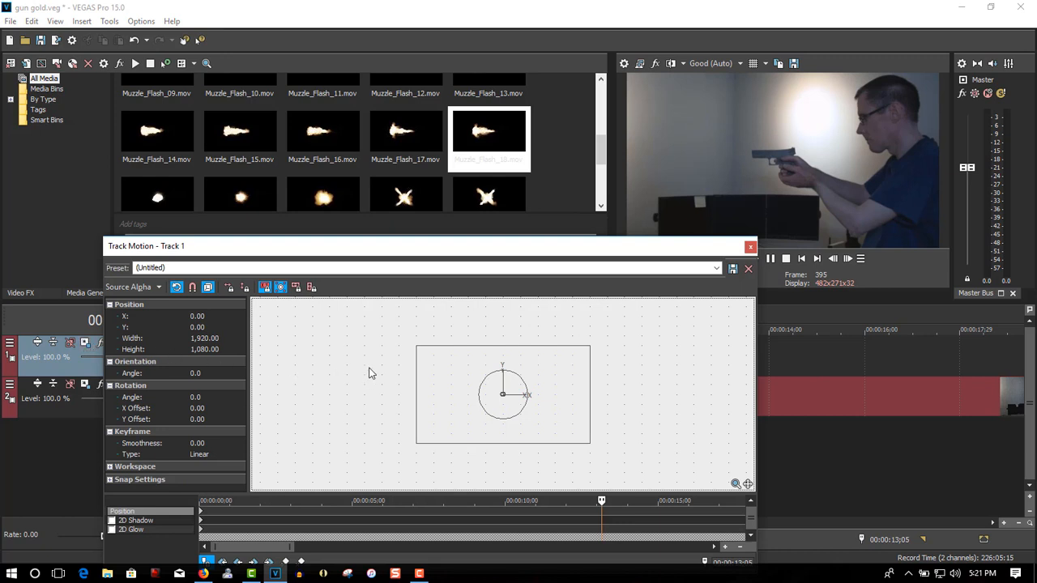
drag(470, 247, 415, 365)
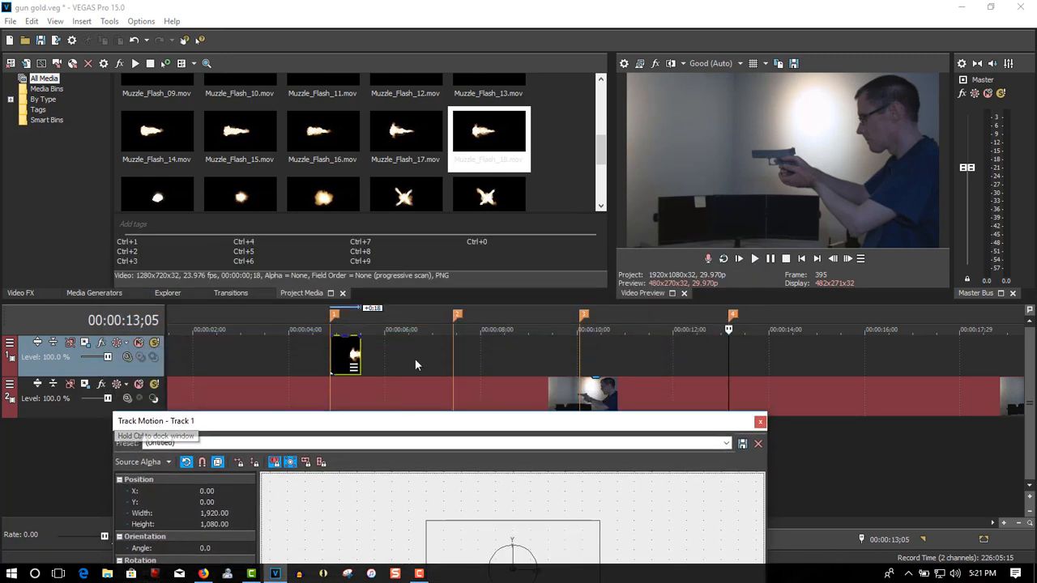
click(341, 321)
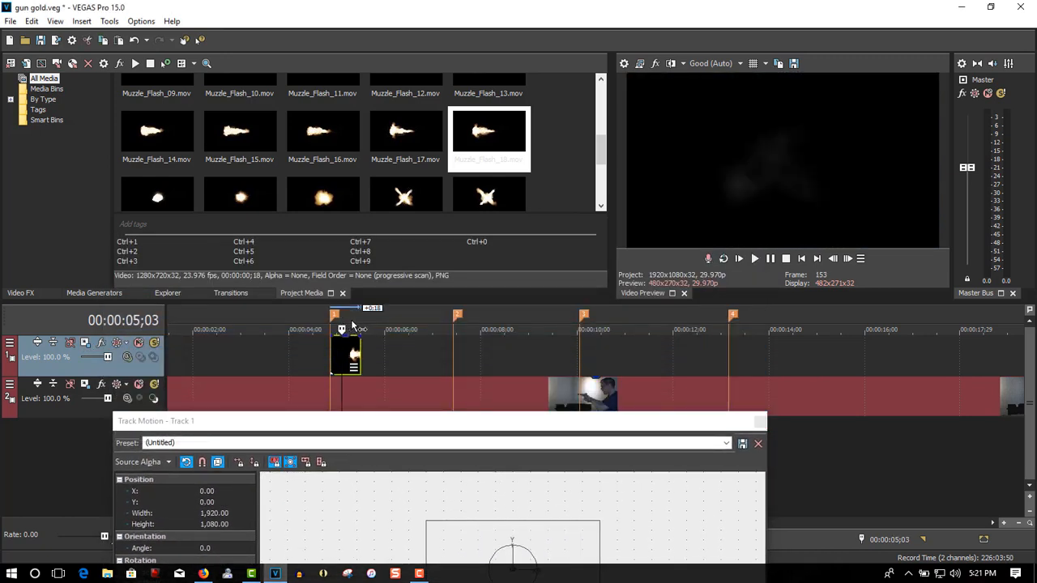
click(127, 358)
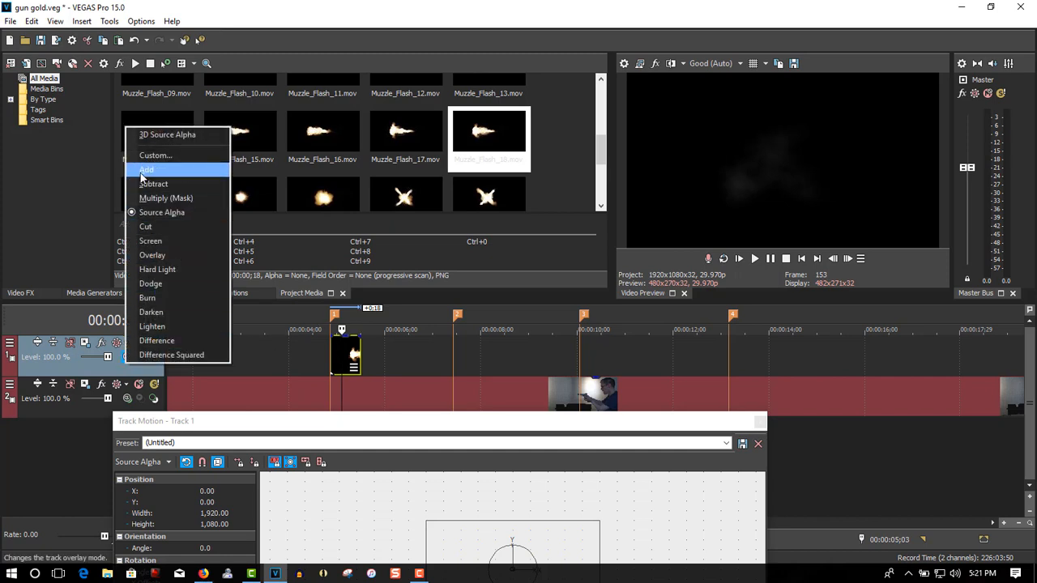
click(144, 171)
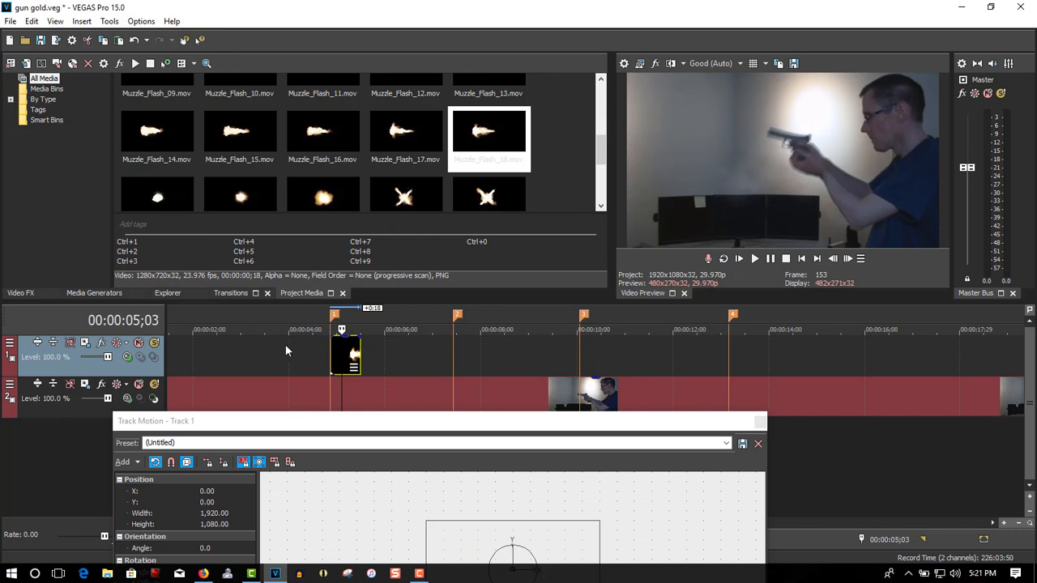
Scrub through the muzzle flash clip and park the playhead on its first frame at 00:00:04;26.
click(354, 327)
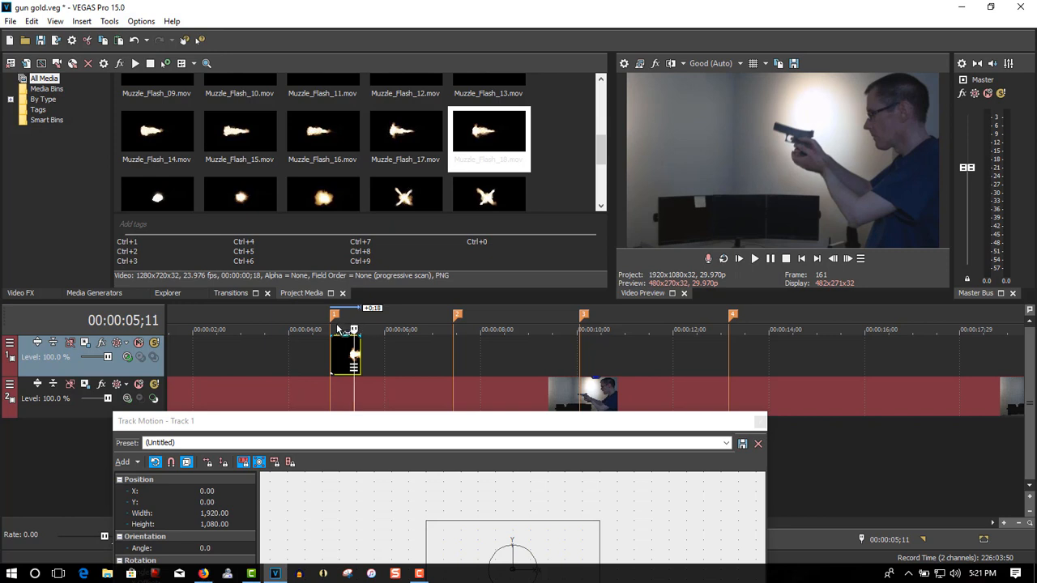
key(space)
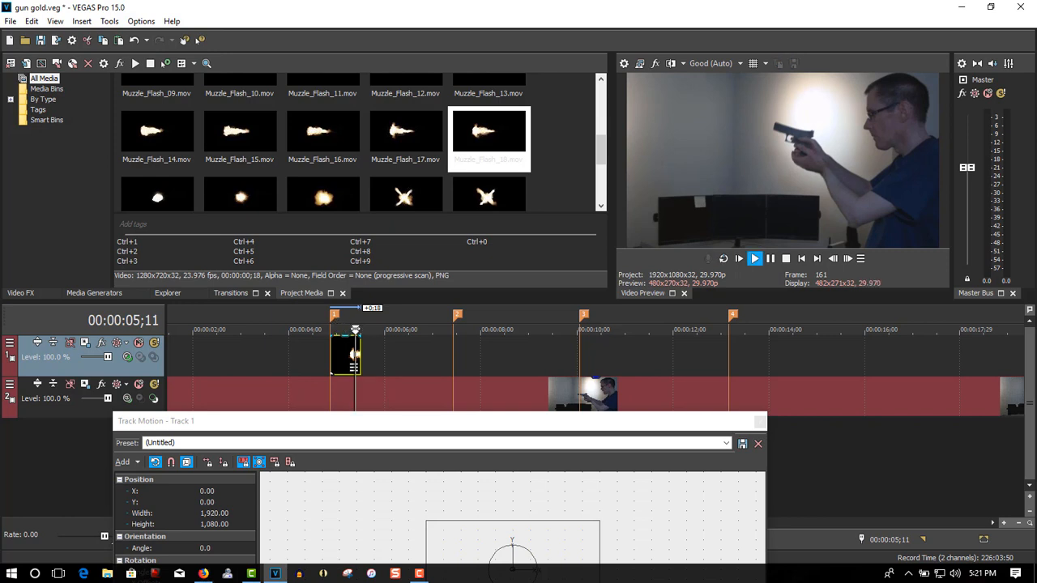
drag(345, 330, 330, 329)
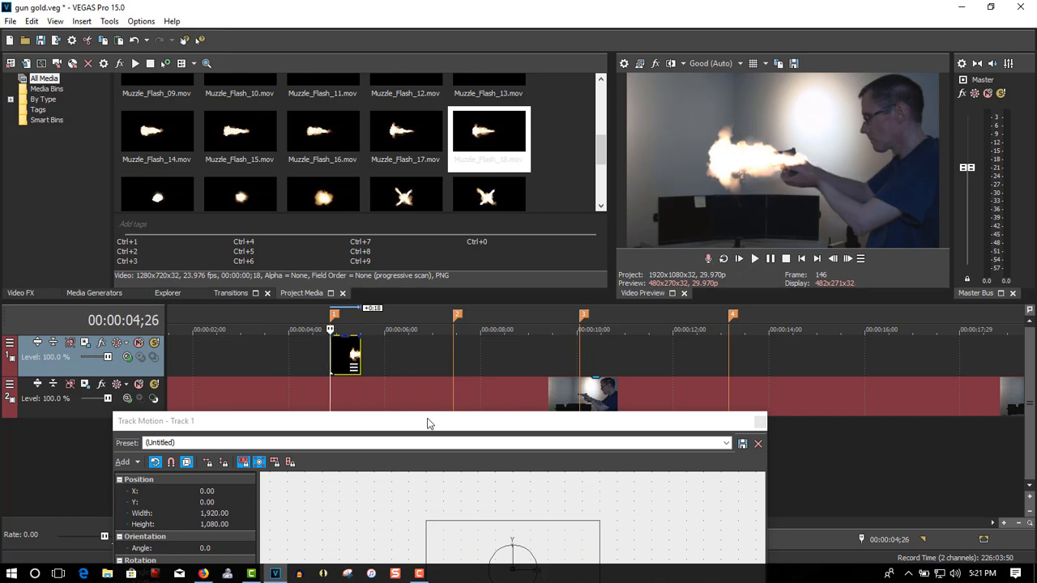
Rotate the muzzle flash track's orientation to about 179.7 degrees in Track Motion at the first marker.
drag(428, 420, 341, 185)
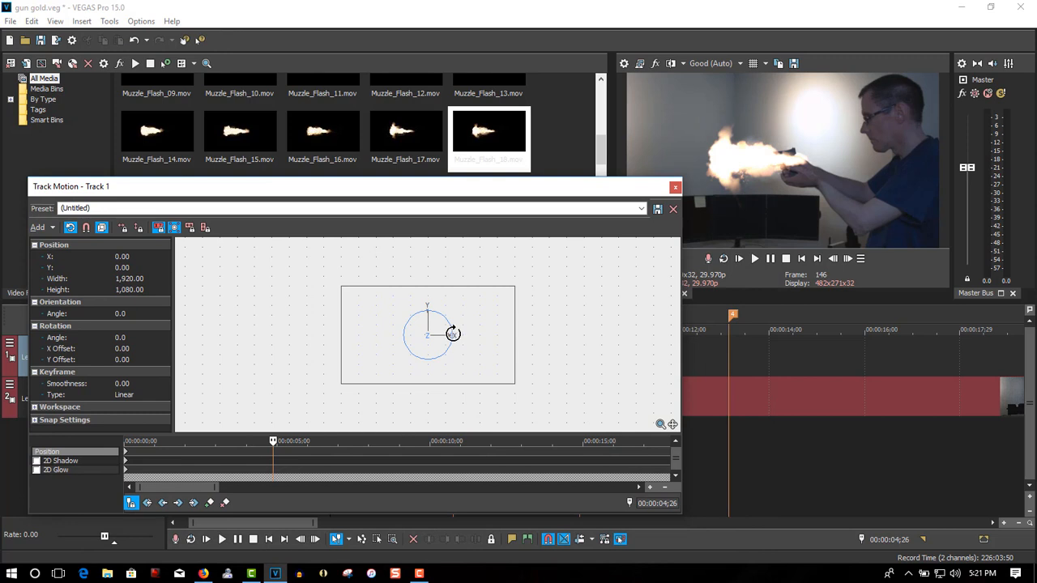
drag(453, 333, 315, 339)
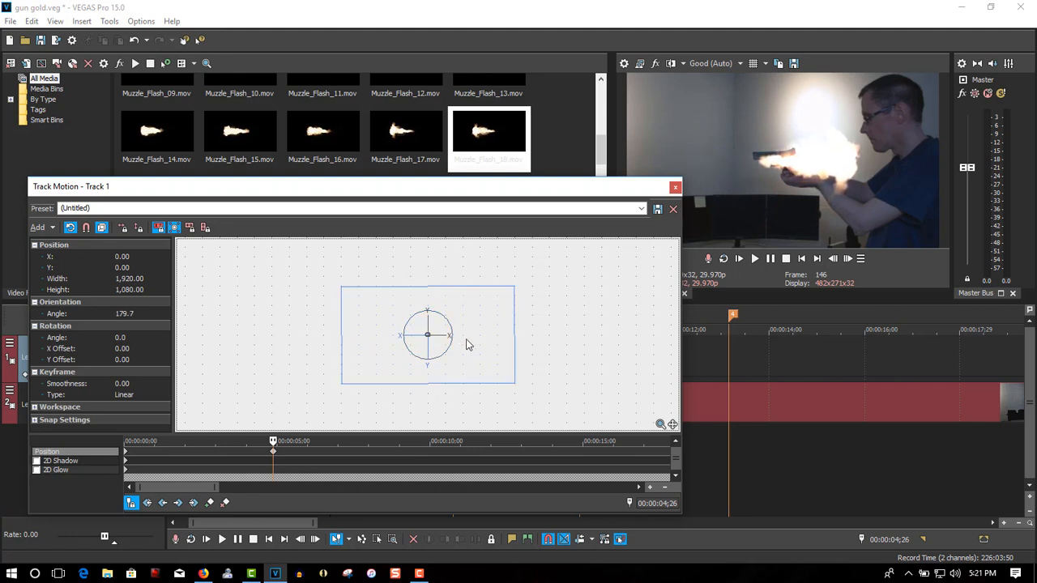
Move the muzzle flash to the gun barrel's tip at about X -645.85, Y 35.88 and close Track Motion.
drag(466, 345, 414, 335)
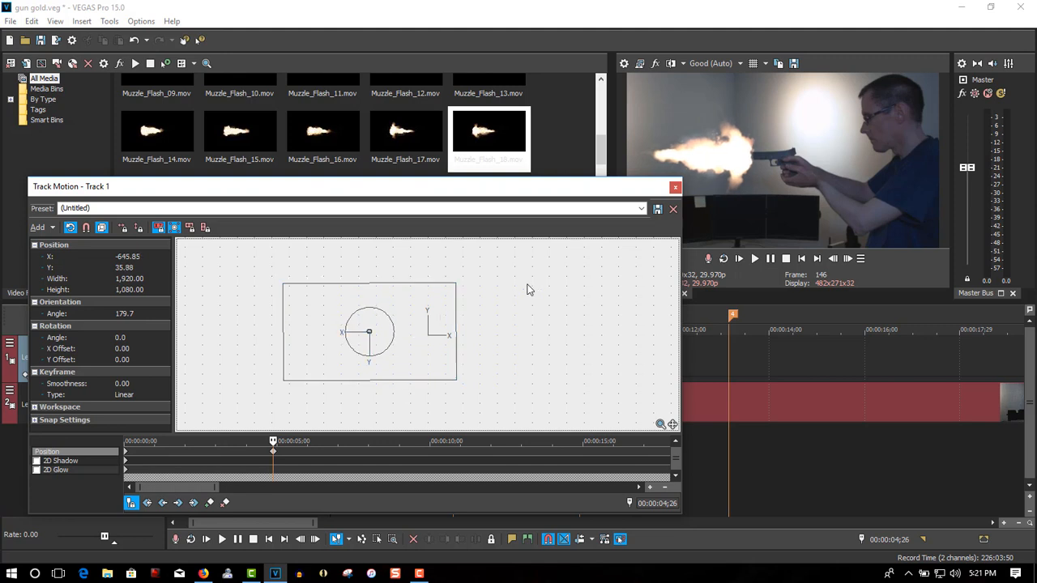
click(675, 189)
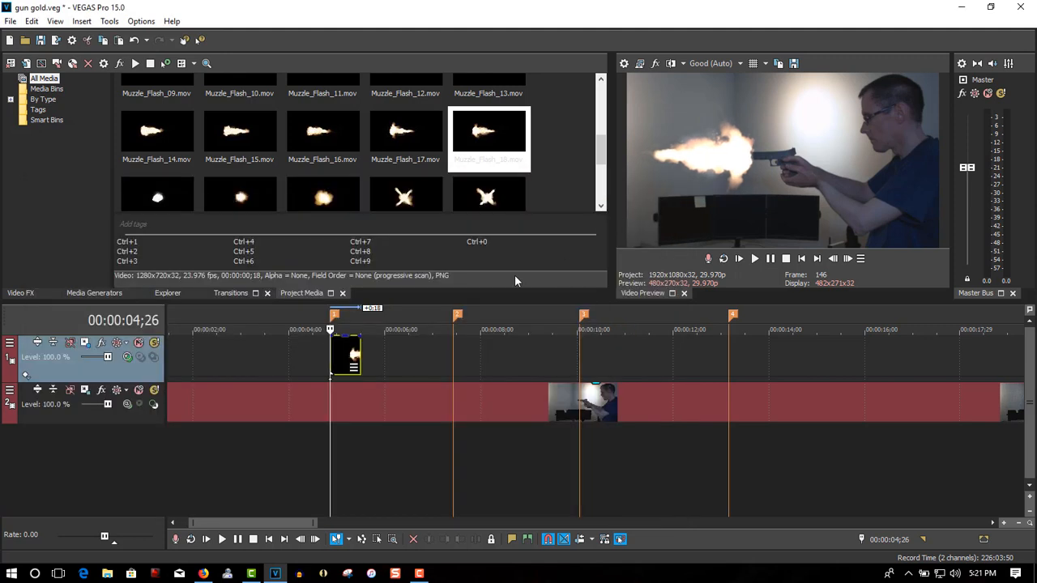
Copy the muzzle flash clip and place the pasted copy so that it starts at marker 2.
right_click(349, 353)
click(381, 221)
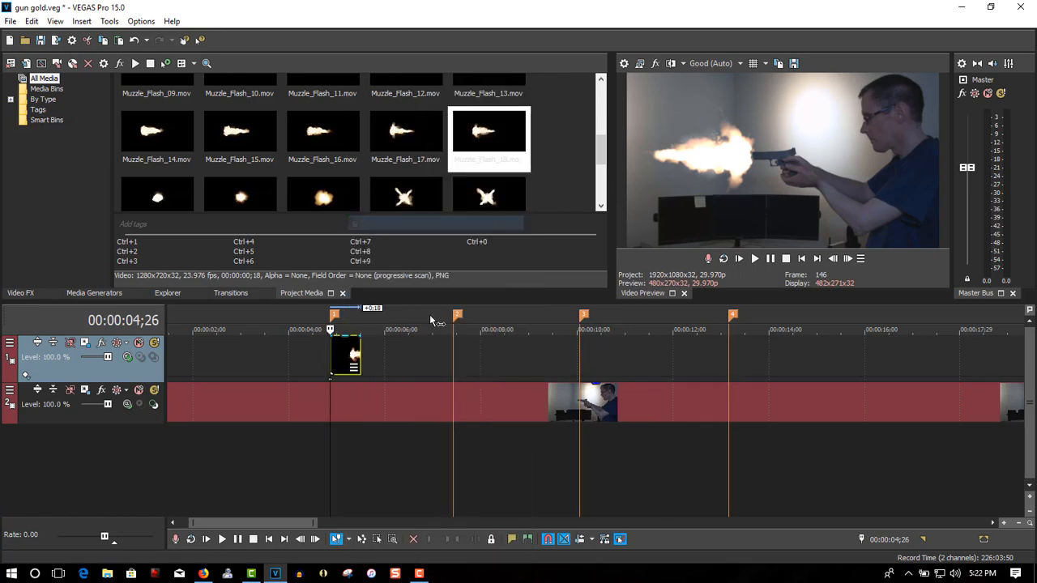
right_click(472, 348)
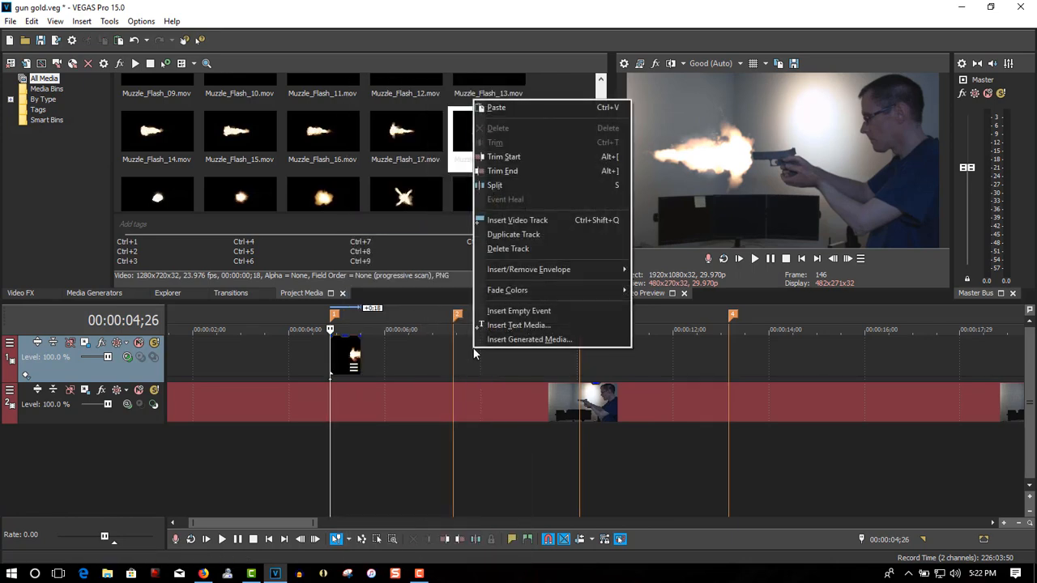
click(514, 108)
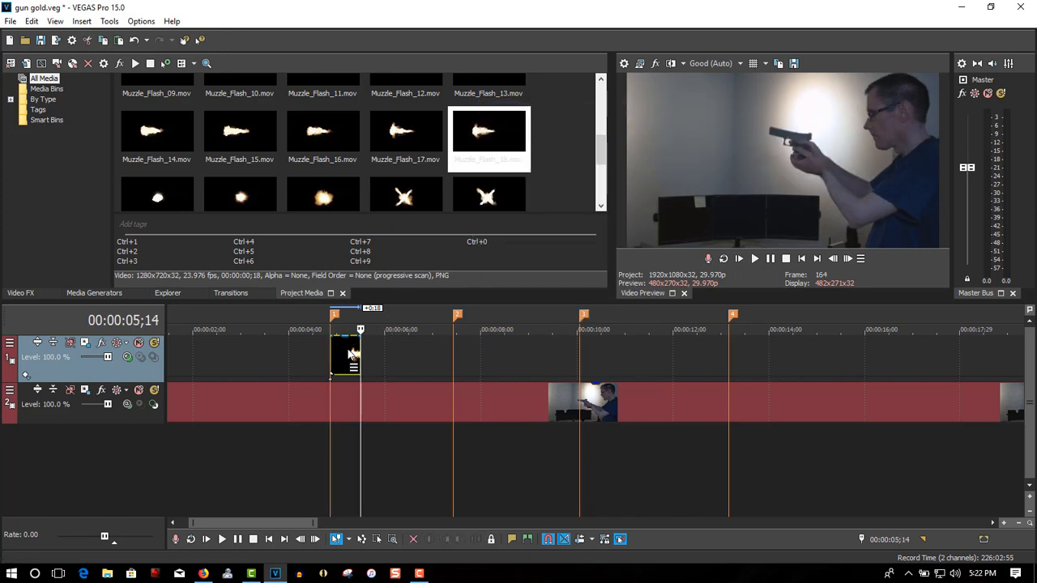
drag(349, 353, 474, 362)
Paste two more copies of the muzzle flash clip and align their starts with markers 3 and 4.
right_click(600, 350)
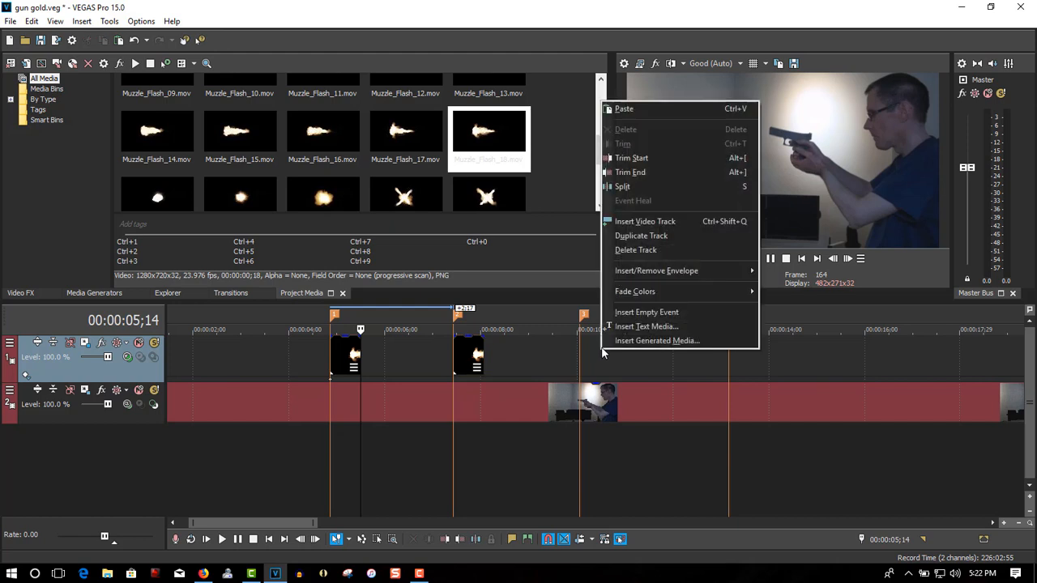
click(620, 109)
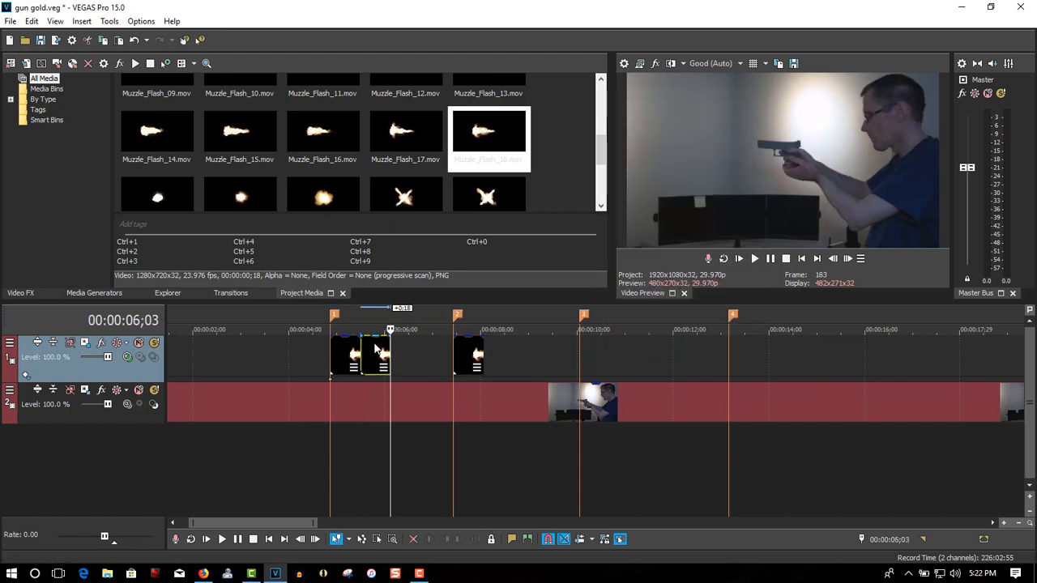
drag(375, 348, 591, 351)
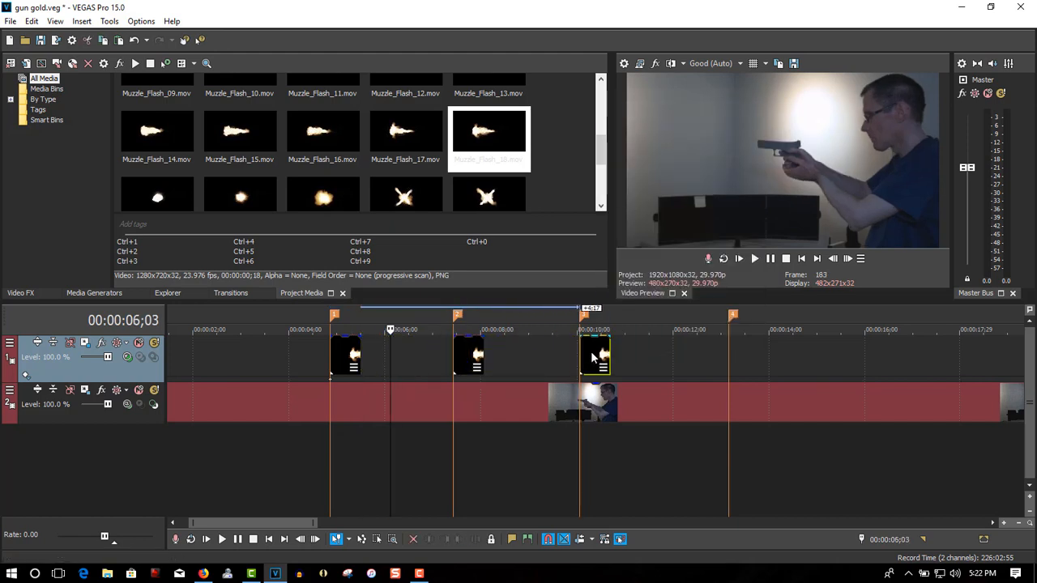
right_click(536, 347)
click(542, 108)
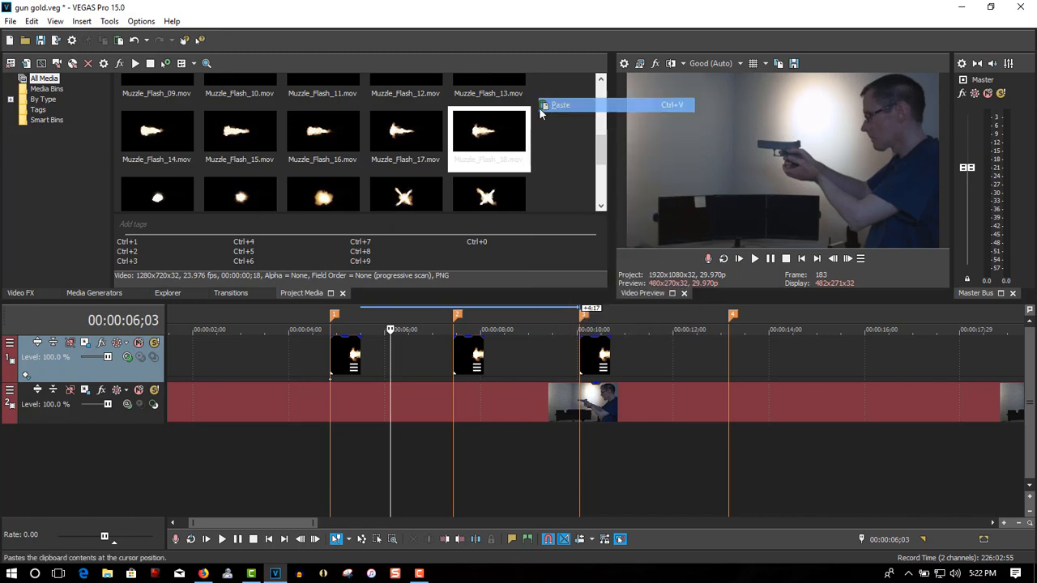
drag(581, 347, 738, 349)
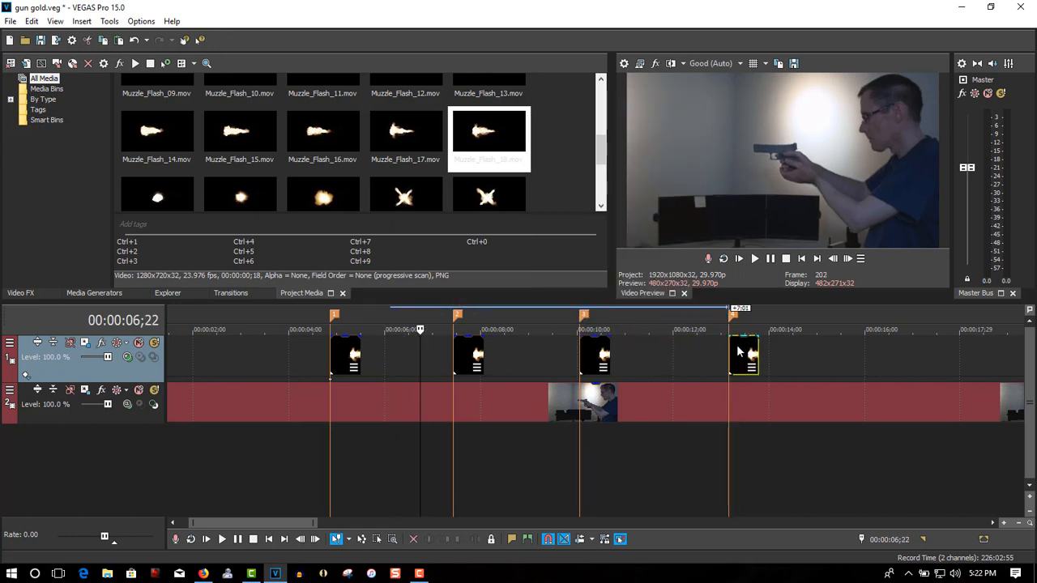
Play the sequence from the beginning through the fourth shot to check the muzzle flashes.
click(801, 259)
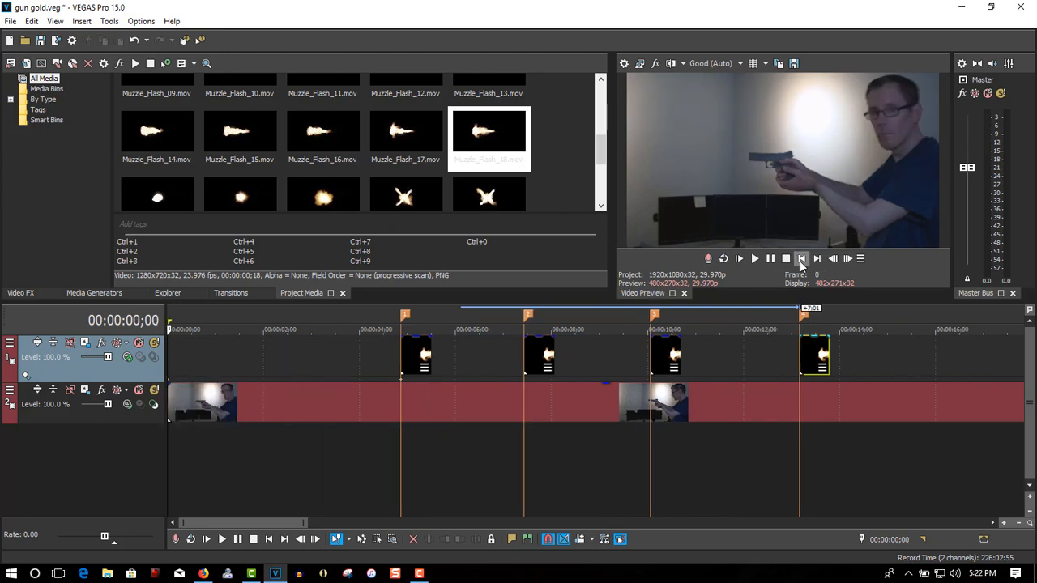
click(738, 255)
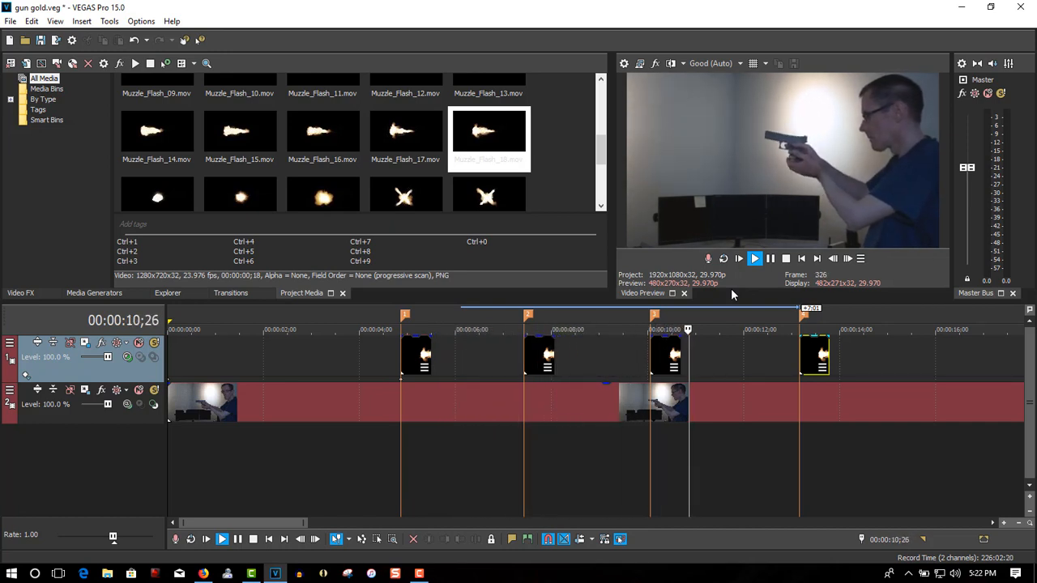
click(770, 265)
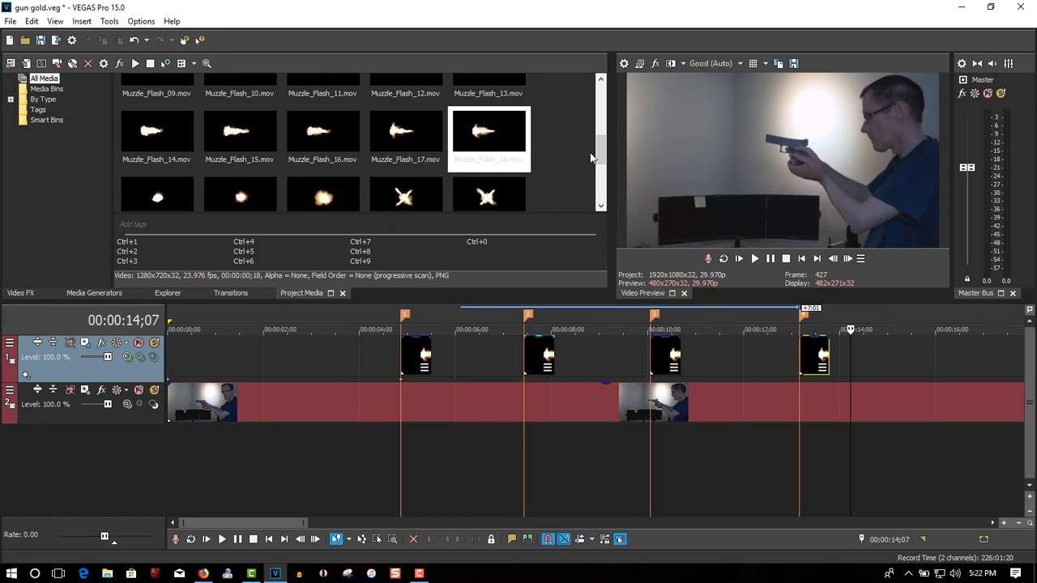
Place 006220881-hyped-gun-shot-03.wav on a new audio track below the footage, one copy starting at each of the four markers.
drag(601, 150, 590, 97)
click(242, 98)
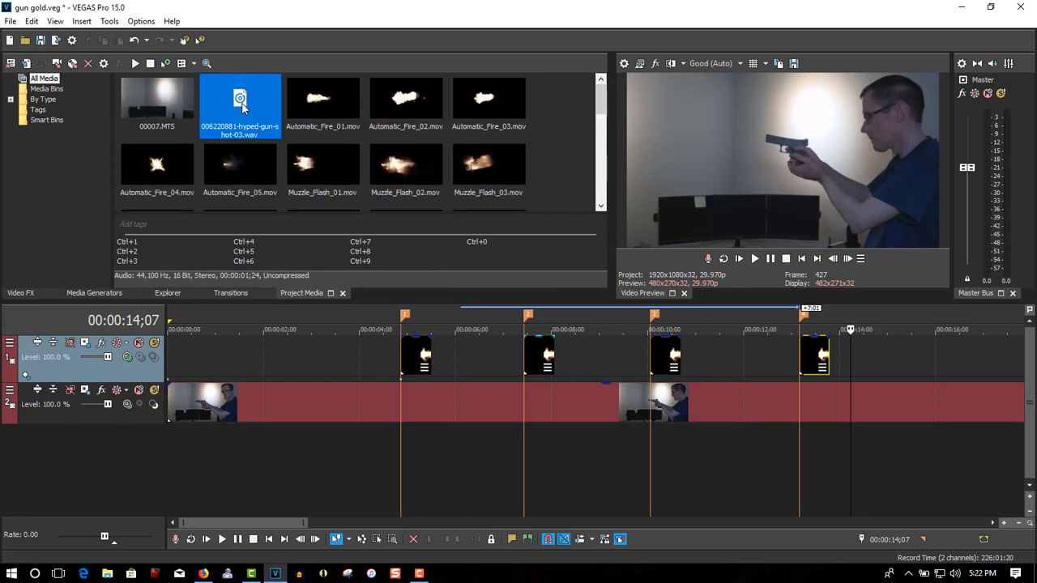
drag(241, 105, 412, 435)
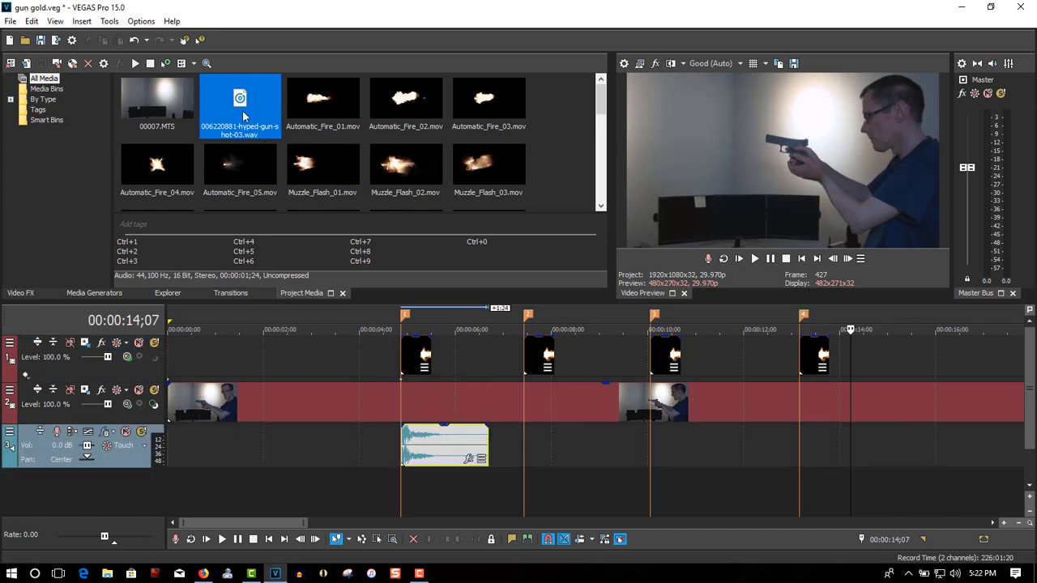
mouse_move(242, 110)
mouse_down()
mouse_move(421, 324)
mouse_move(576, 424)
mouse_move(533, 447)
mouse_up()
mouse_move(343, 189)
mouse_down()
mouse_move(628, 429)
mouse_move(658, 417)
mouse_up()
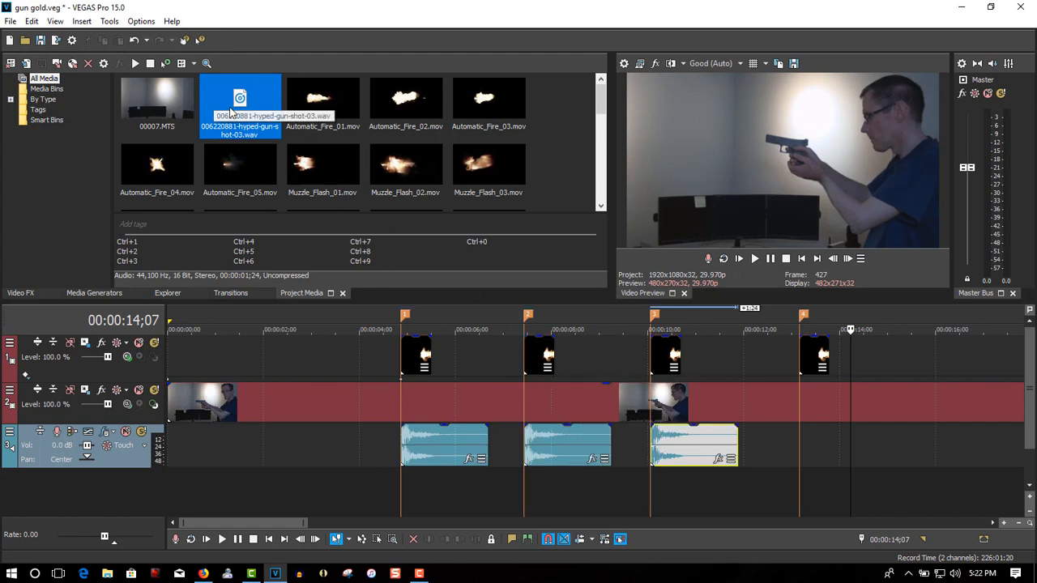
mouse_move(227, 109)
mouse_down()
mouse_move(583, 331)
mouse_move(820, 428)
mouse_move(808, 431)
mouse_up()
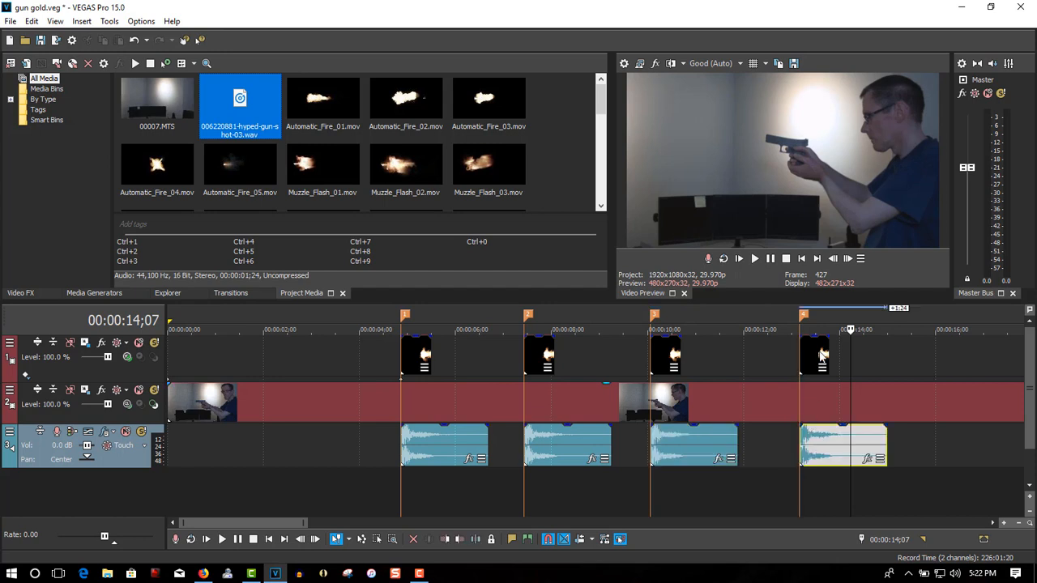
Play the sequence from the beginning to check the flashes together with the gunshot sounds.
click(802, 259)
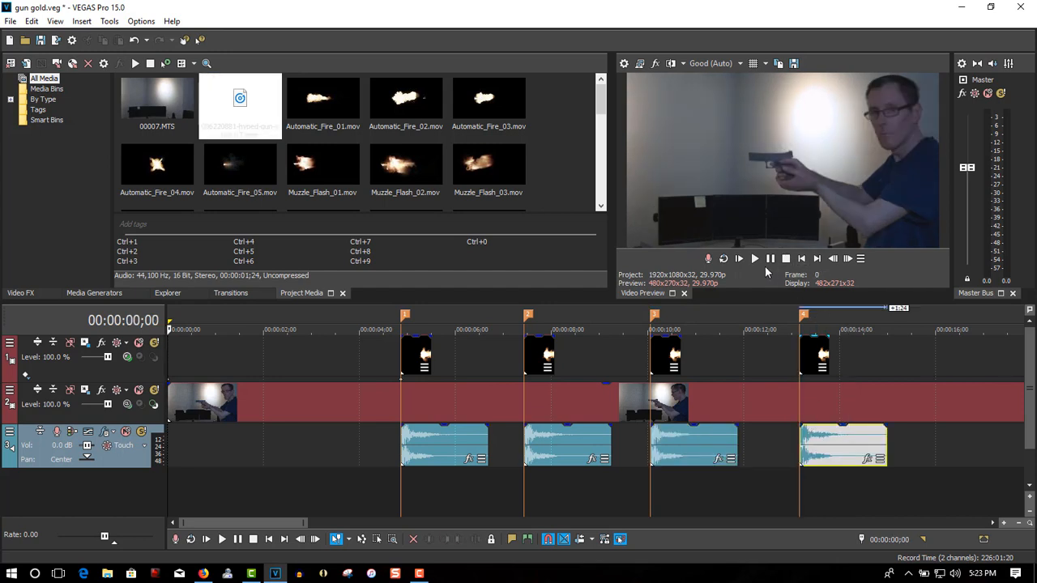
click(756, 259)
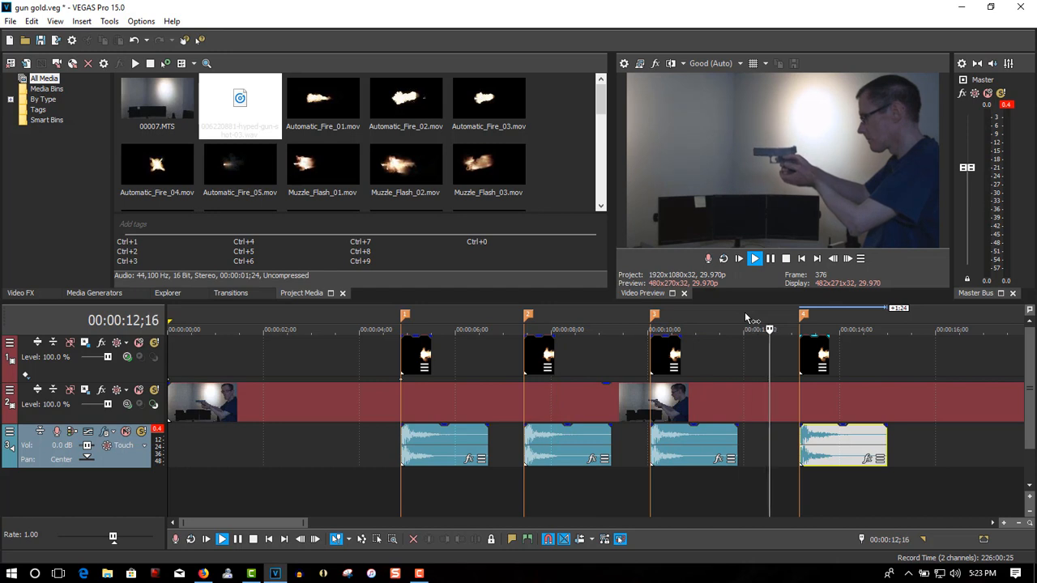
click(770, 260)
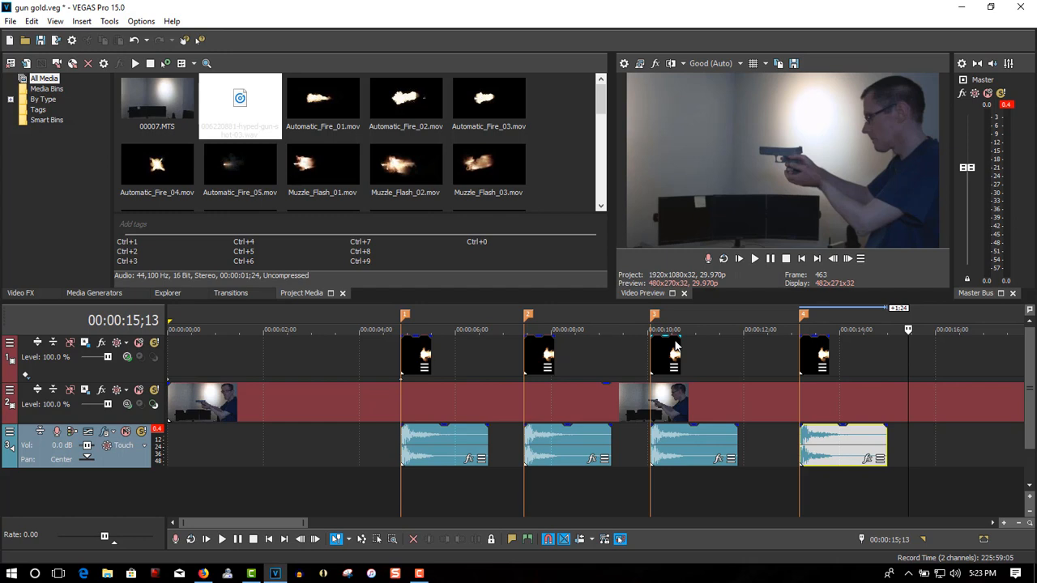
Check the compositing mode selected for the muzzle flash track and leave the list without choosing another mode.
click(127, 357)
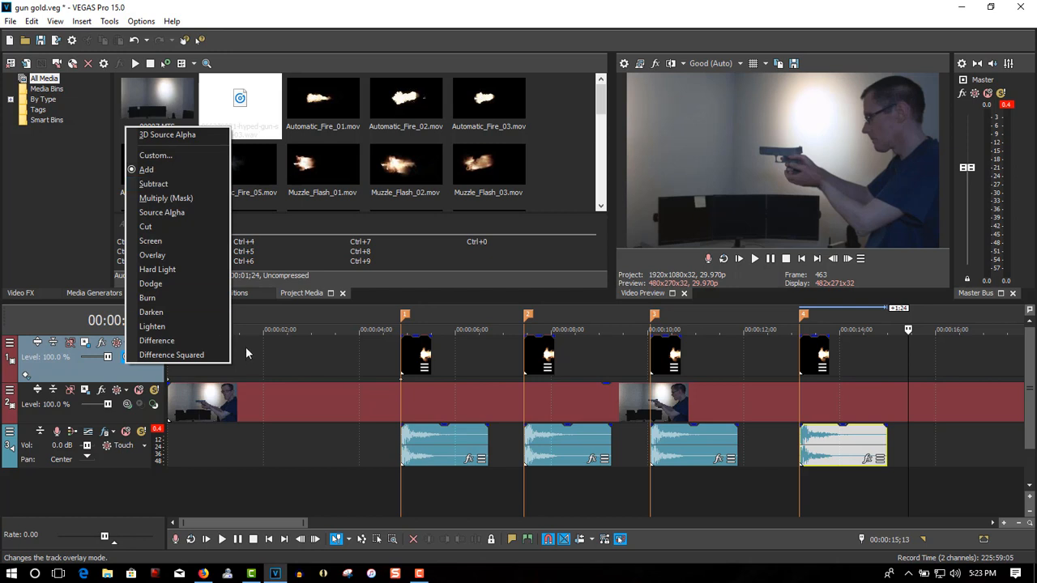
click(247, 355)
click(248, 357)
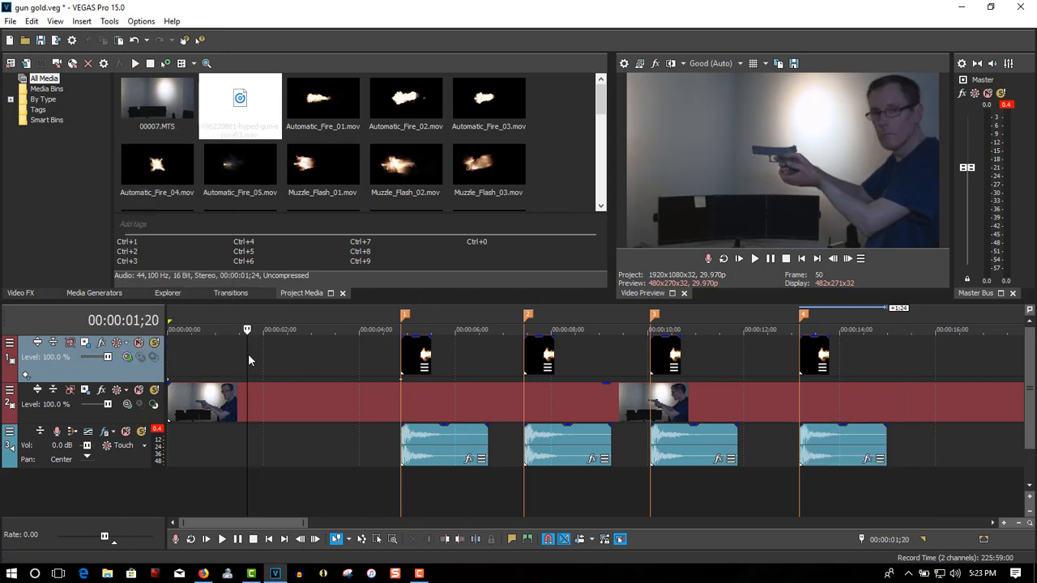